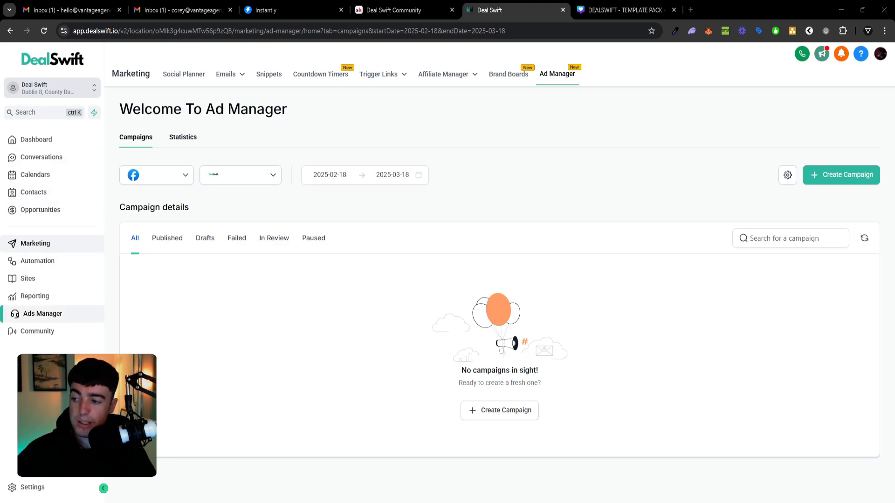
Start a new Facebook campaign in the Ads Manager based on Ad Manager Templates.
left_click(65, 315)
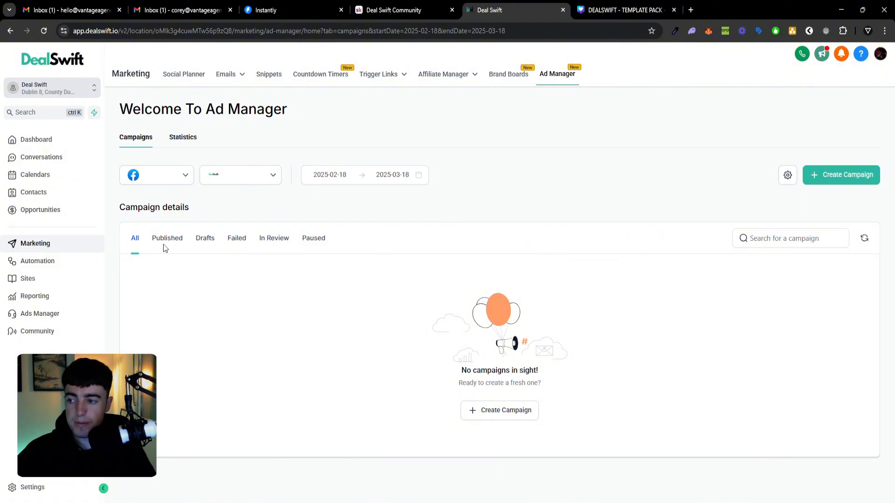
left_click(844, 173)
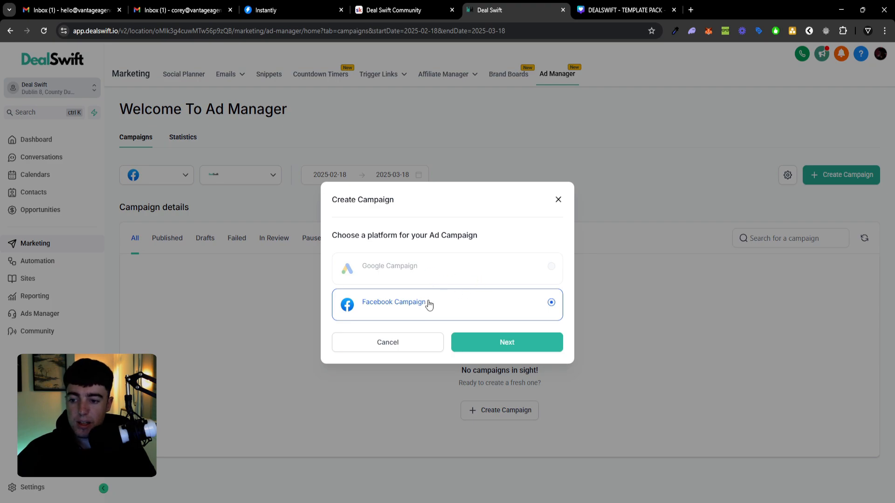
left_click(510, 345)
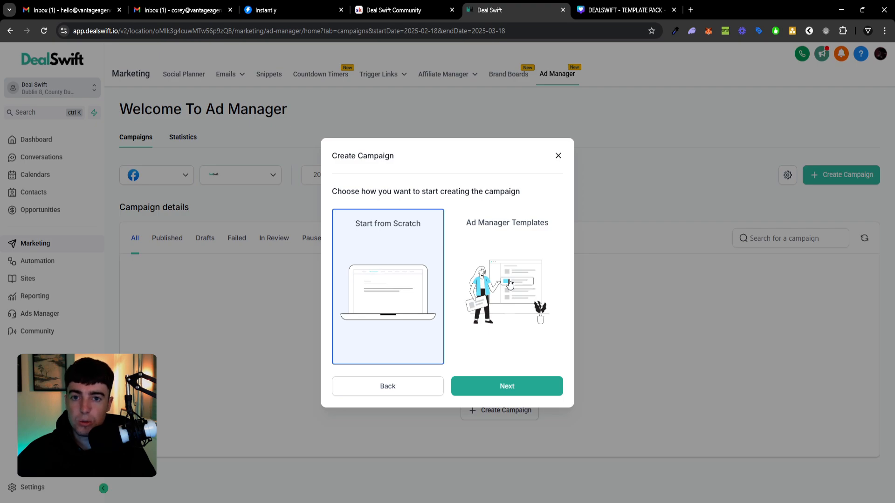
left_click(509, 283)
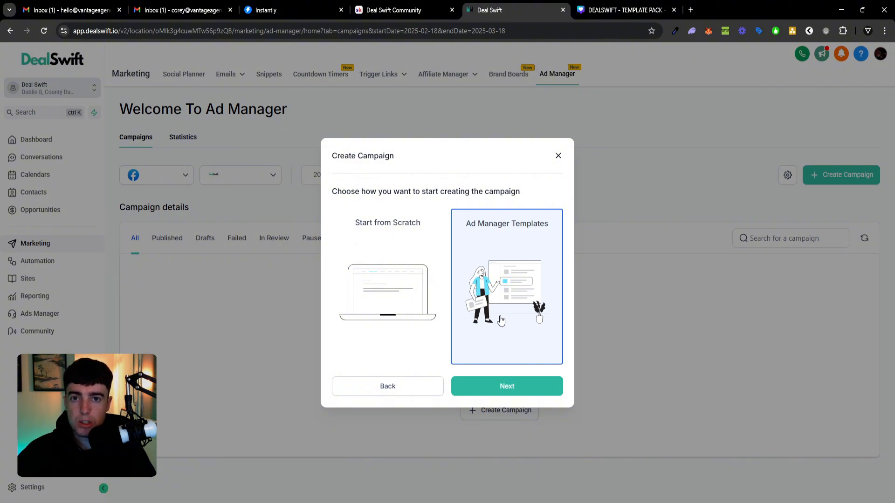
left_click(516, 388)
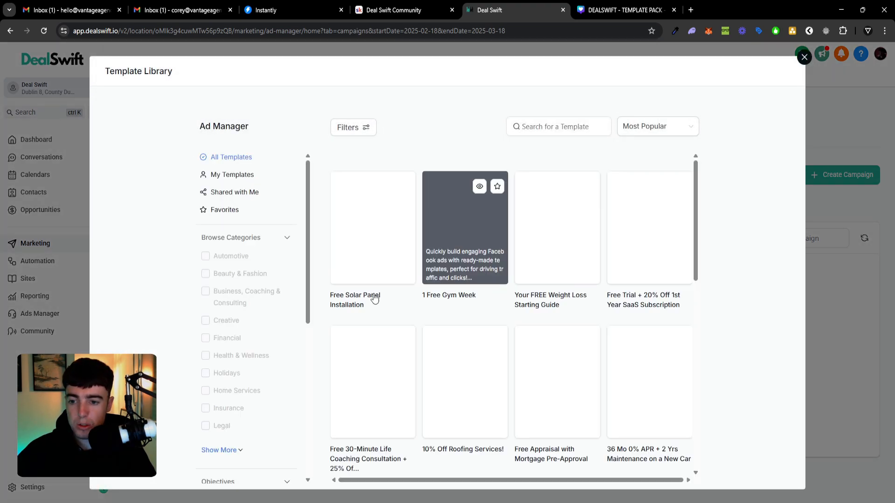
Filter the template library to the Real Estate category and continue with the Free Property Thermal Imaging template.
scroll(296, 314, "down", 2)
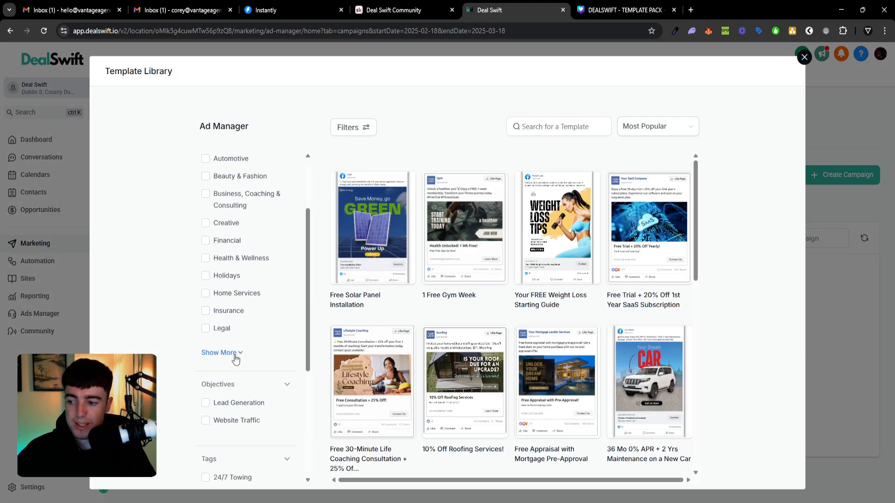
left_click(235, 358)
scroll(224, 344, "down", 2)
left_click(205, 349)
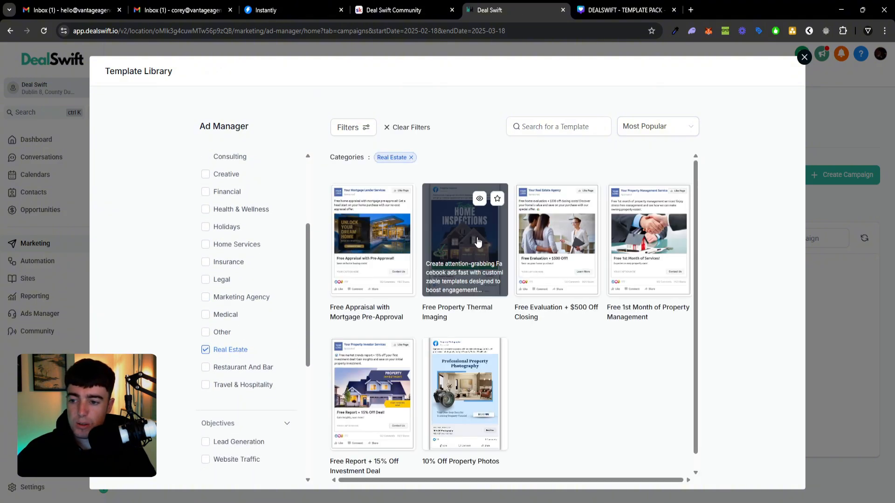
left_click(477, 241)
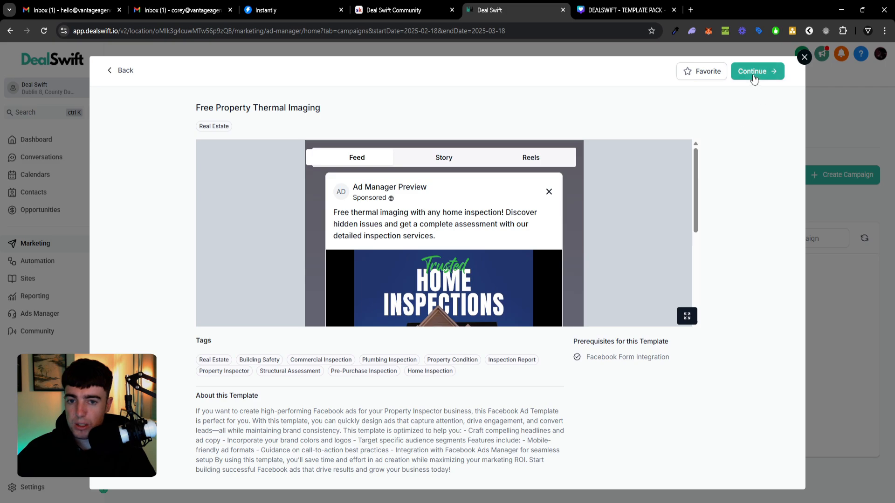
left_click(753, 74)
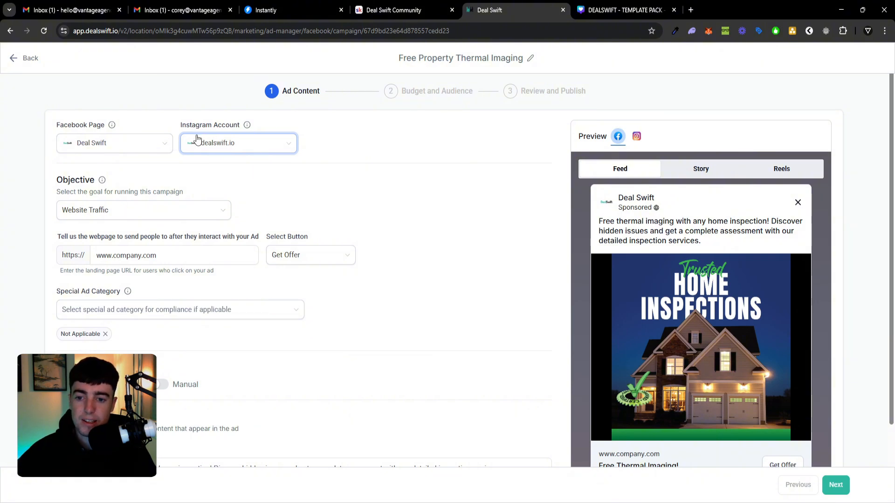
Rename the campaign to "Home Buyers - LA".
left_click(530, 58)
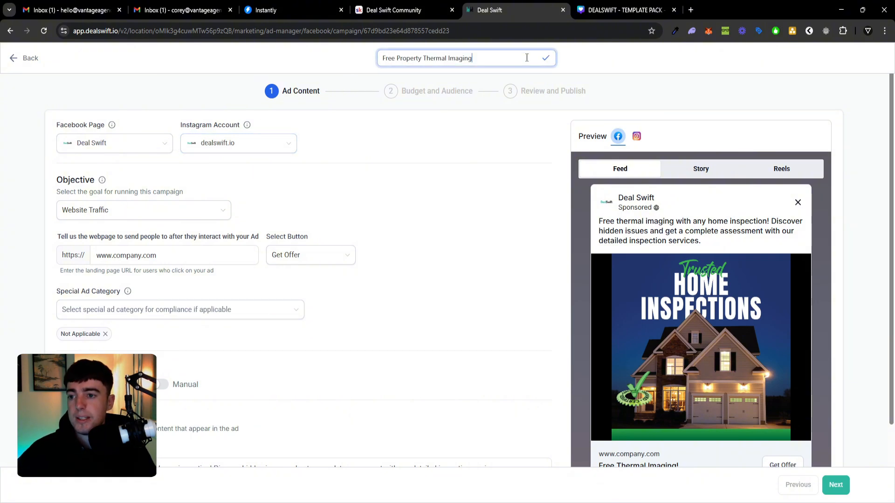
triple_click(503, 62)
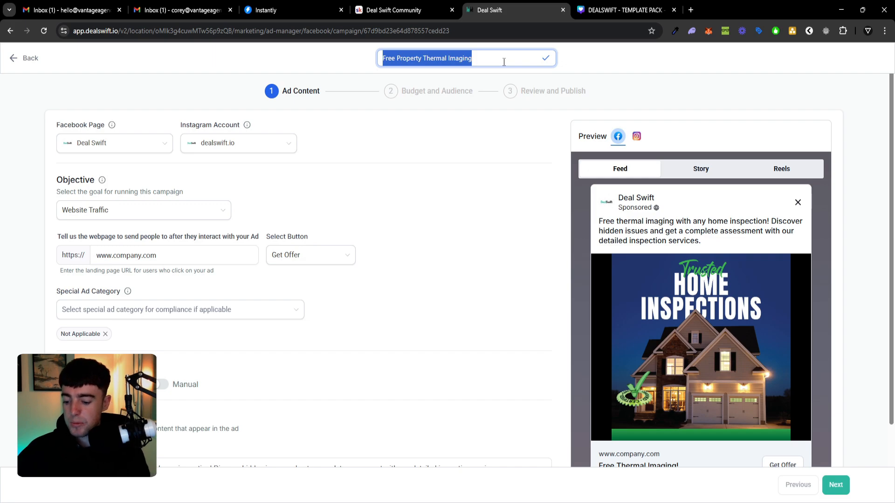
type("HOME")
key("BackSpace")
key("BackSpace")
key("BackSpace")
key("BackSpace")
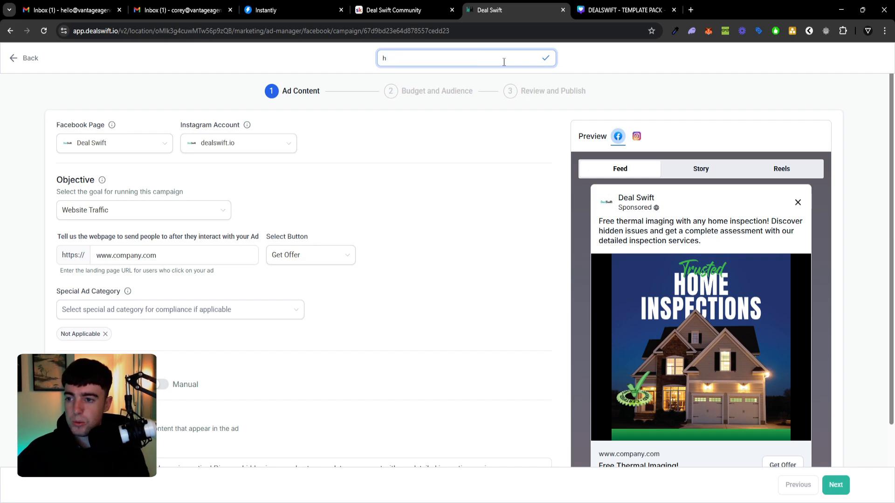
type("Home Buyers")
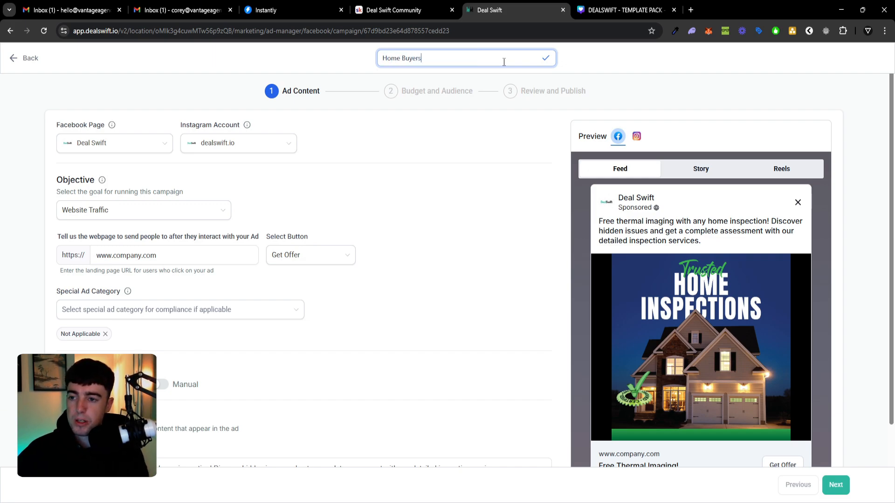
type(" - LA")
left_click(448, 122)
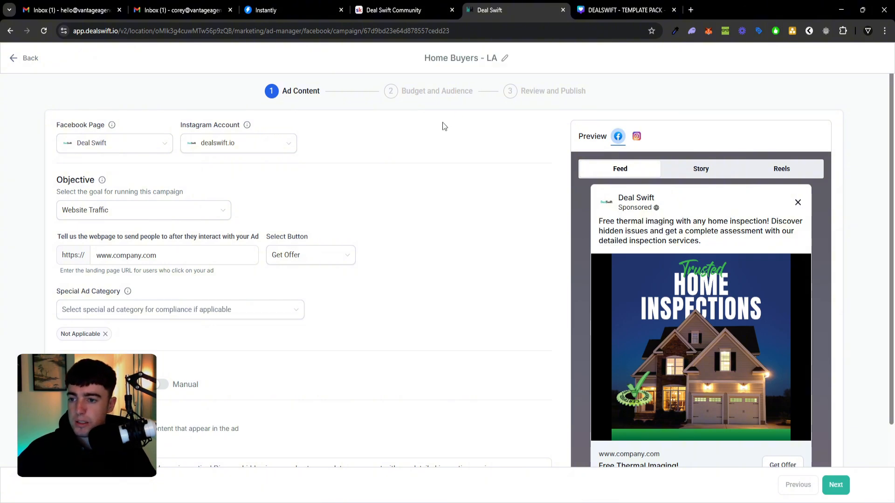
Set the campaign objective to Lead Generation.
scroll(368, 209, "down", 1)
scroll(279, 223, "up", 1)
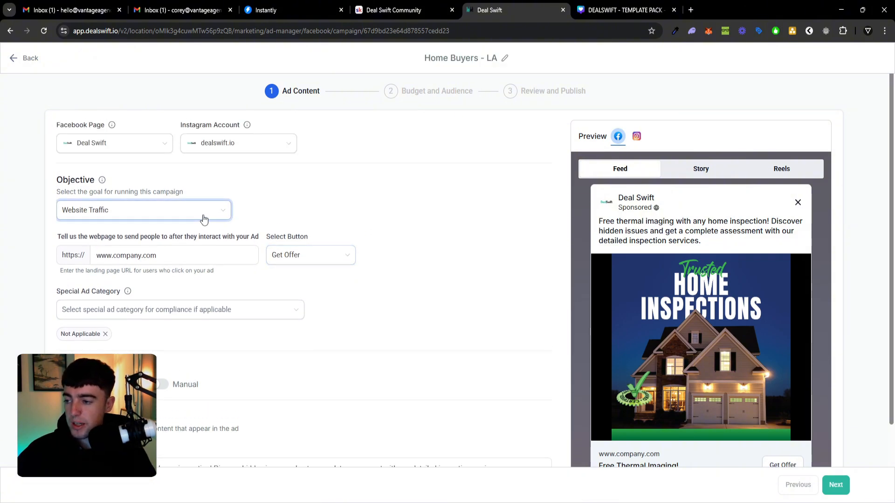
left_click(203, 219)
scroll(196, 235, "up", 1)
left_click(187, 251)
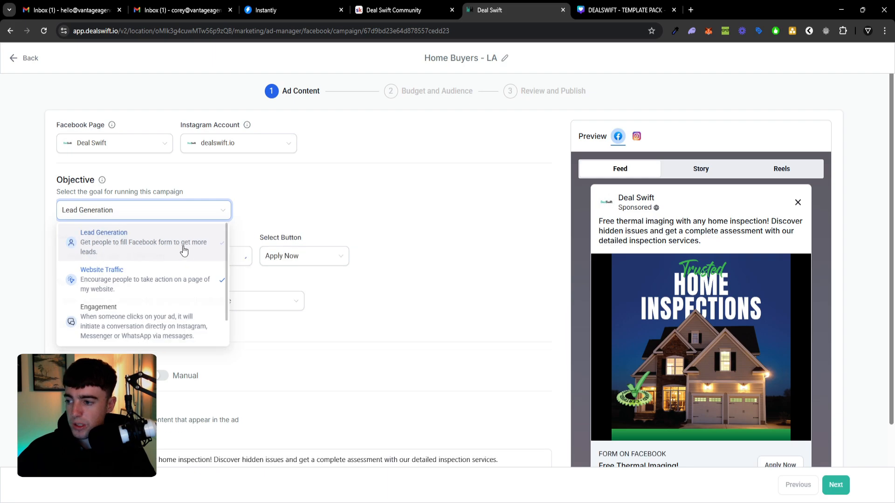
Create a new Facebook lead form for the campaign and name it "FORM 3".
left_click(220, 259)
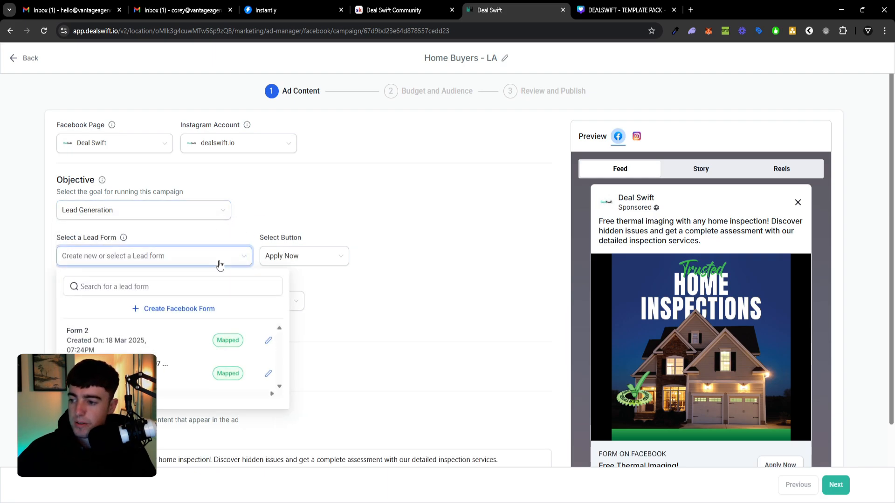
left_click(195, 309)
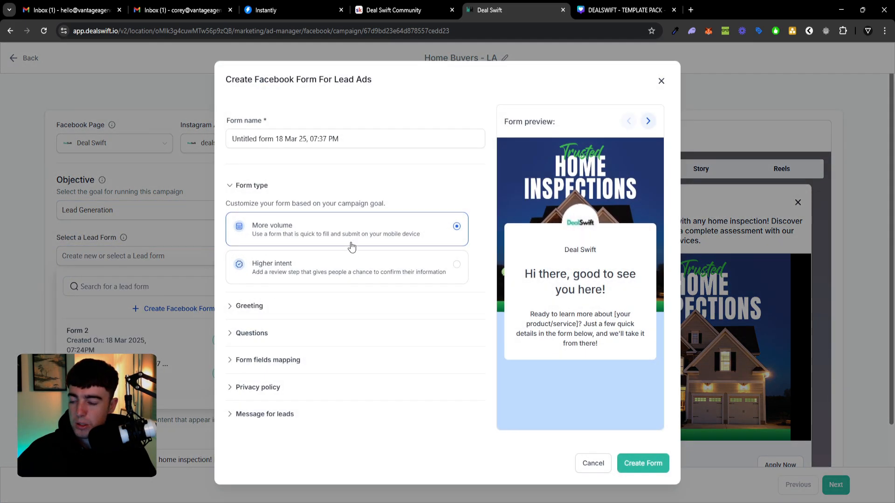
left_click(383, 140)
key("ctrl+a")
key("BackSpace")
type("for m3")
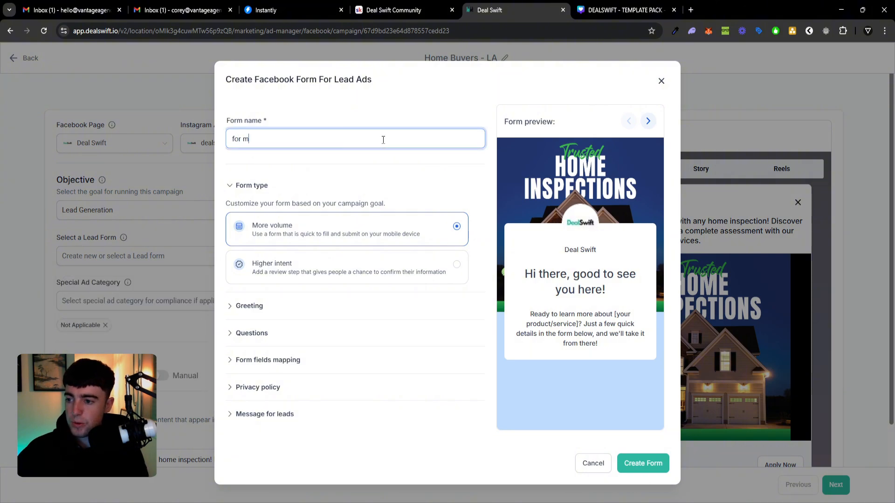
key("BackSpace")
key("BackSpace")
key("BackSpace")
key("BackSpace")
key("BackSpace")
key("BackSpace")
type("FORM 3")
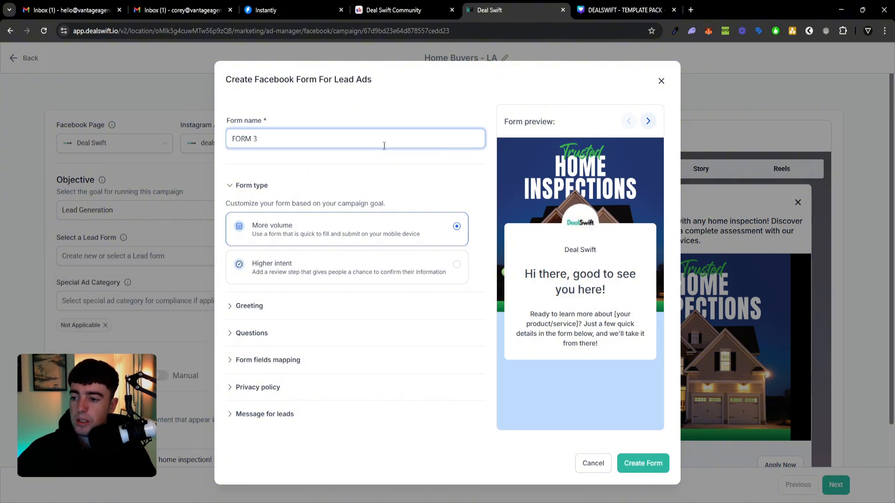
left_click(382, 154)
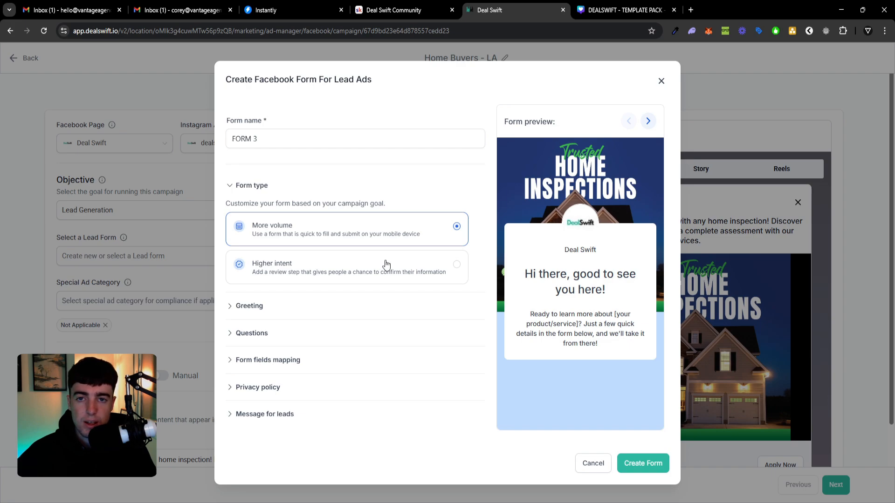
Set the lead form's greeting headline to "Hey LA Home Buyers".
left_click(375, 305)
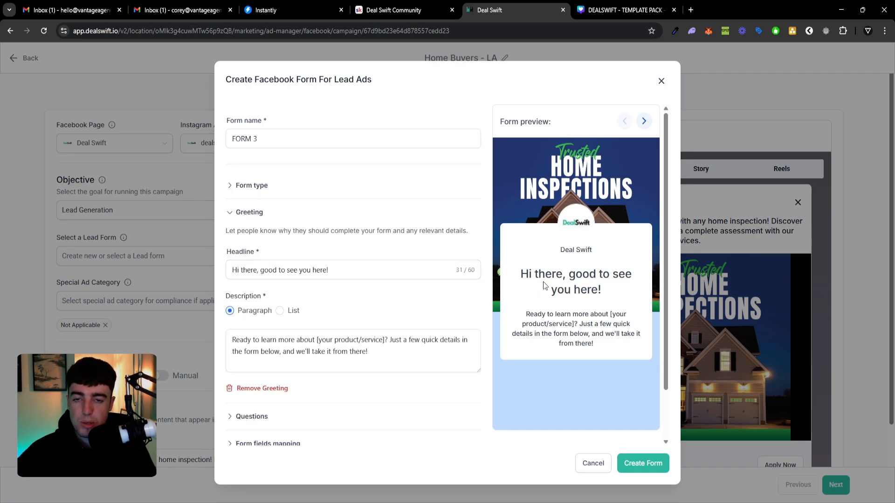
triple_click(365, 273)
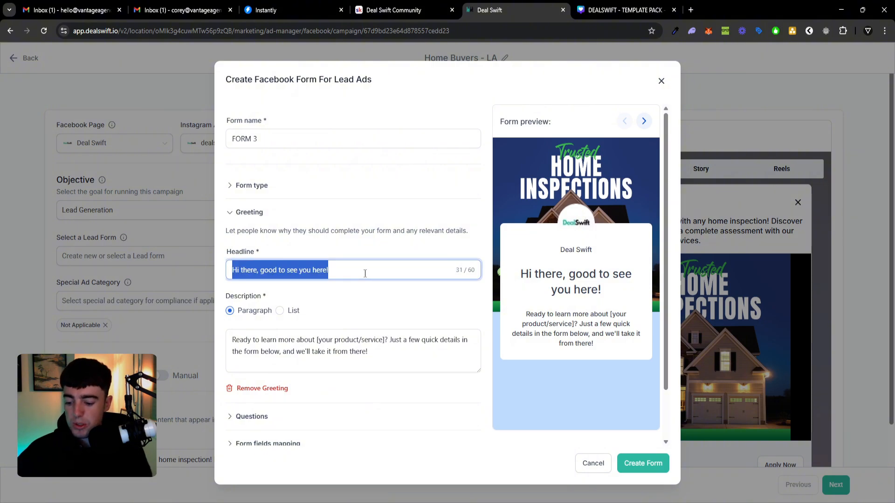
type("hey")
key("BackSpace")
key("BackSpace")
key("BackSpace")
type("HEY")
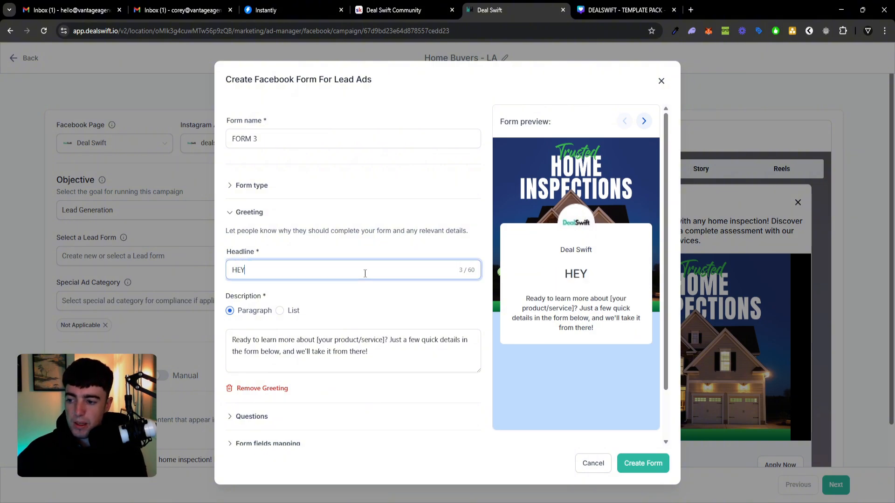
key("BackSpace")
key("BackSpace")
type("ey LA Home Buyers")
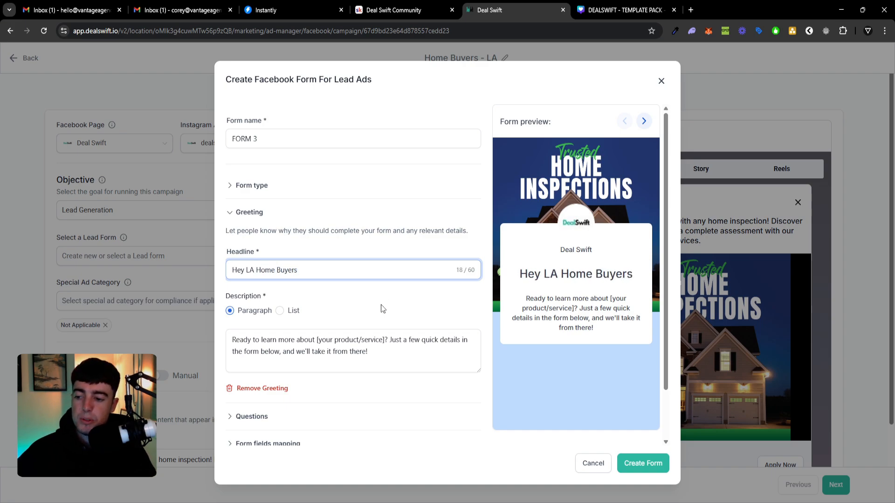
Review the lead form's prefill and custom questions and the mapping of its fields to the CRM fields.
scroll(356, 293, "down", 2)
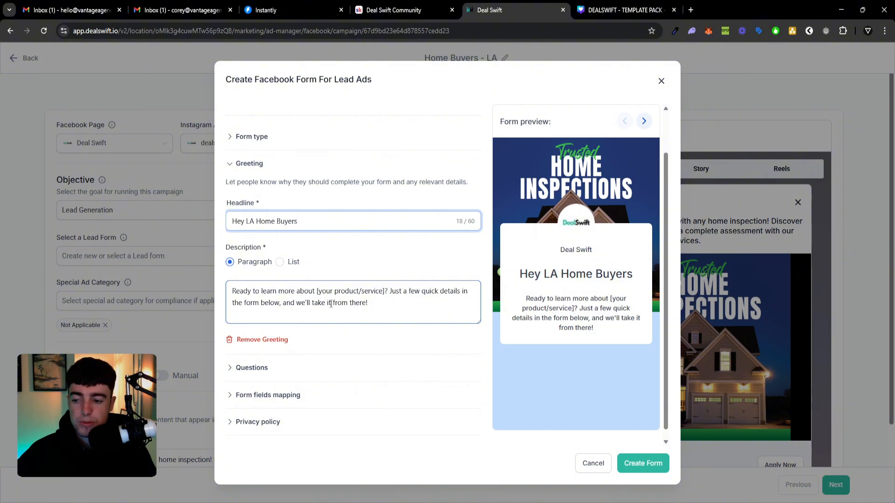
left_click(312, 367)
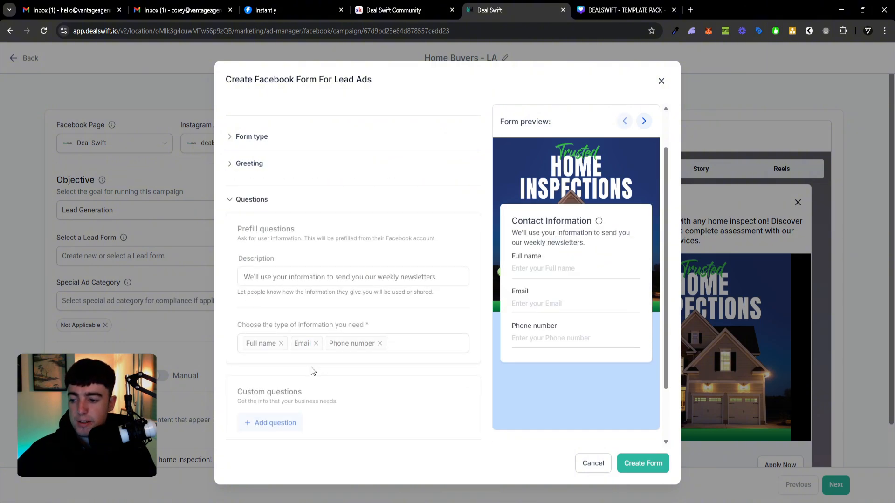
scroll(338, 337, "down", 1)
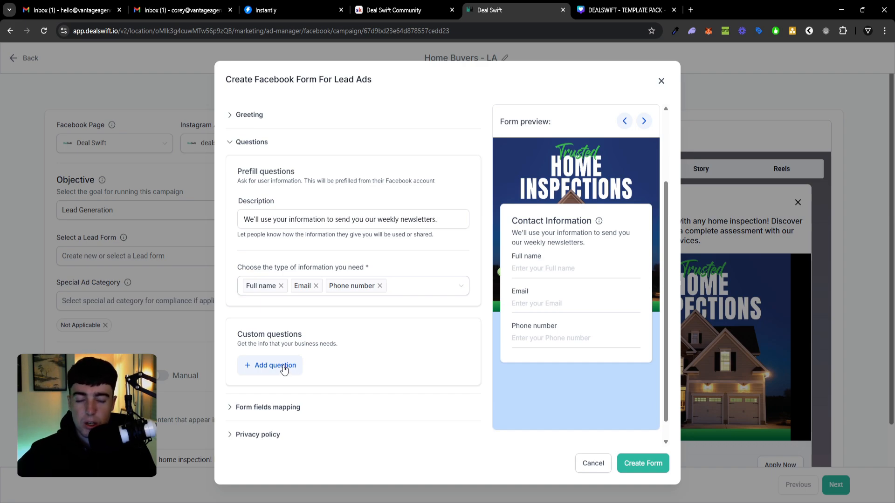
left_click(270, 411)
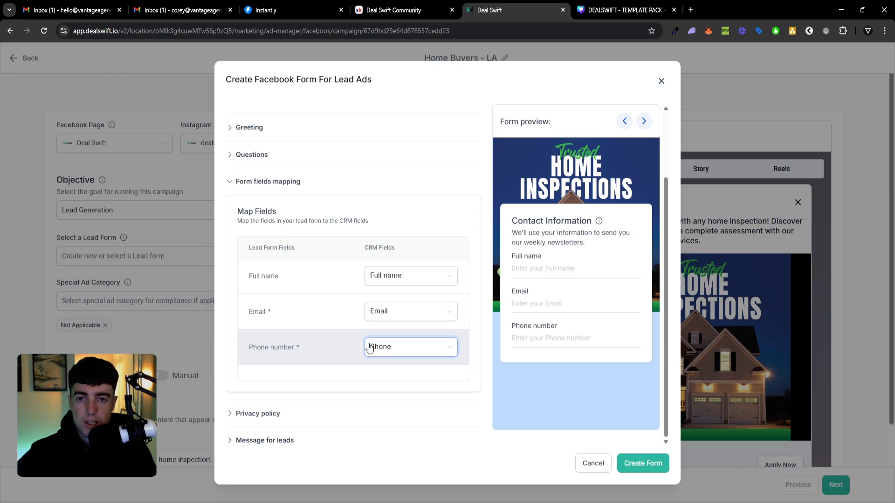
Enter dealswift.io/privacypolicy as the link in the lead form's privacy policy section.
left_click(322, 417)
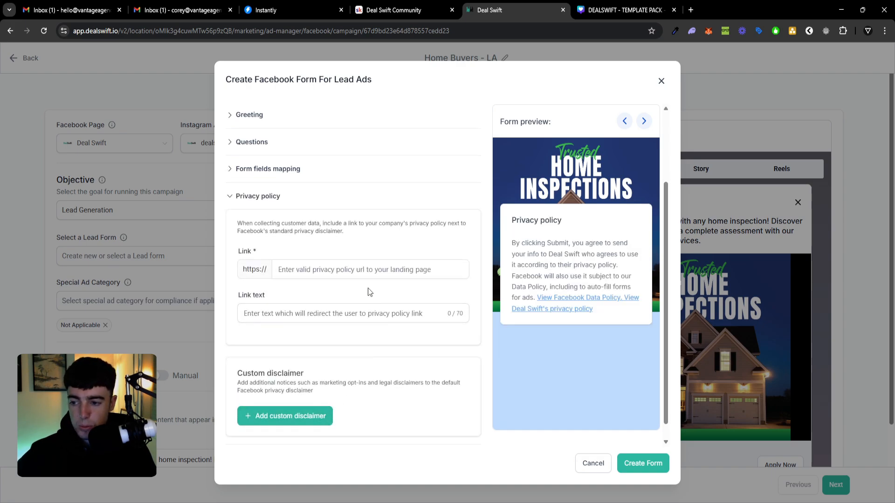
left_click(373, 273)
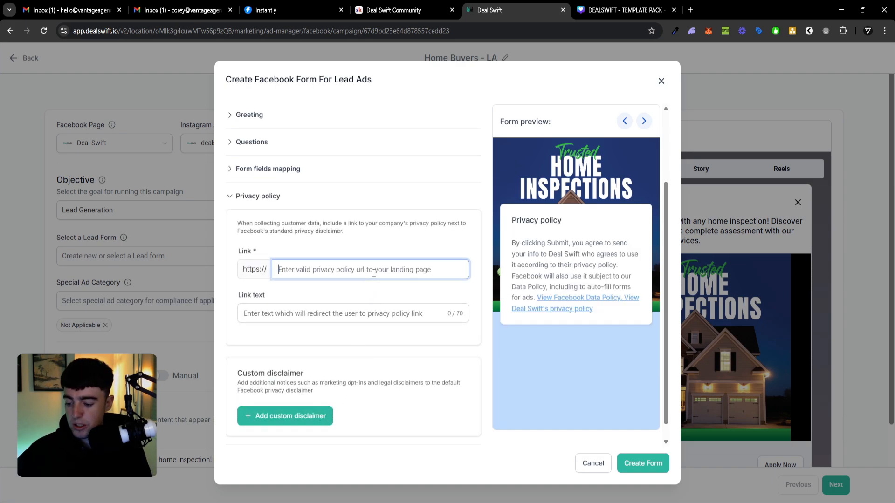
type("DEALS")
key("BackSpace")
key("BackSpace")
key("BackSpace")
key("BackSpace")
key("BackSpace")
type("dwa")
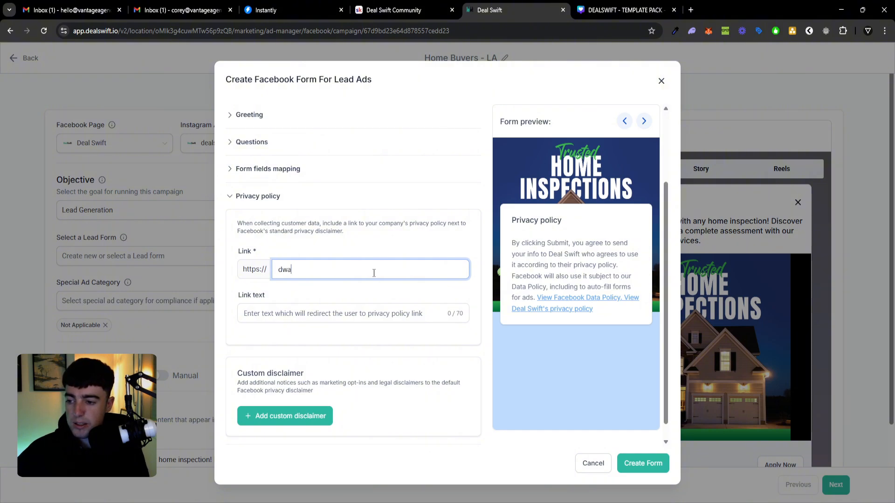
key("BackSpace")
key("BackSpace")
type("ealswift.")
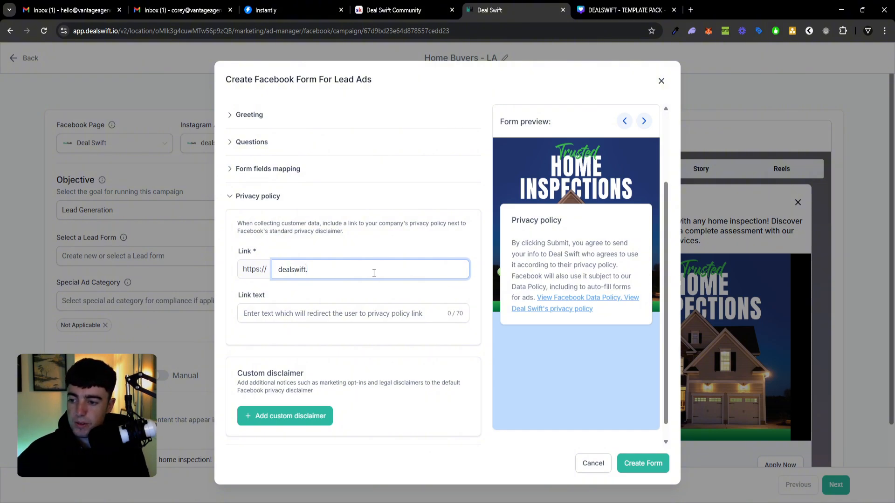
type("io/pri")
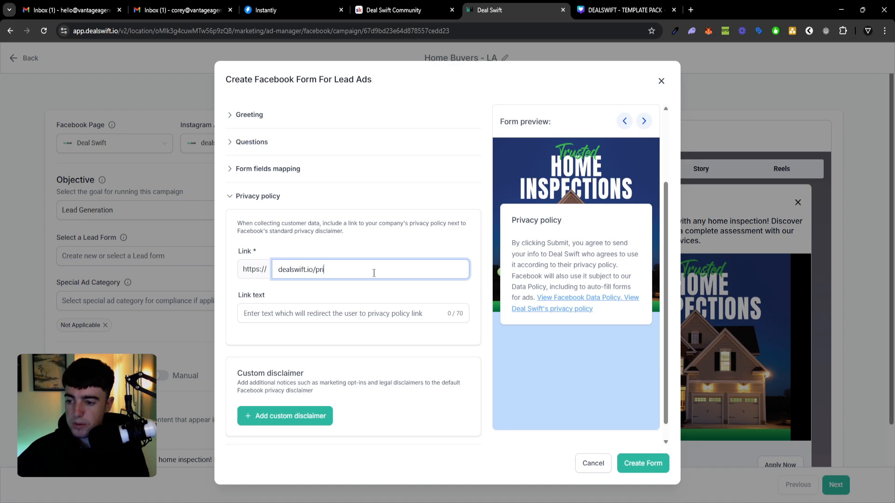
type("vacypolicy")
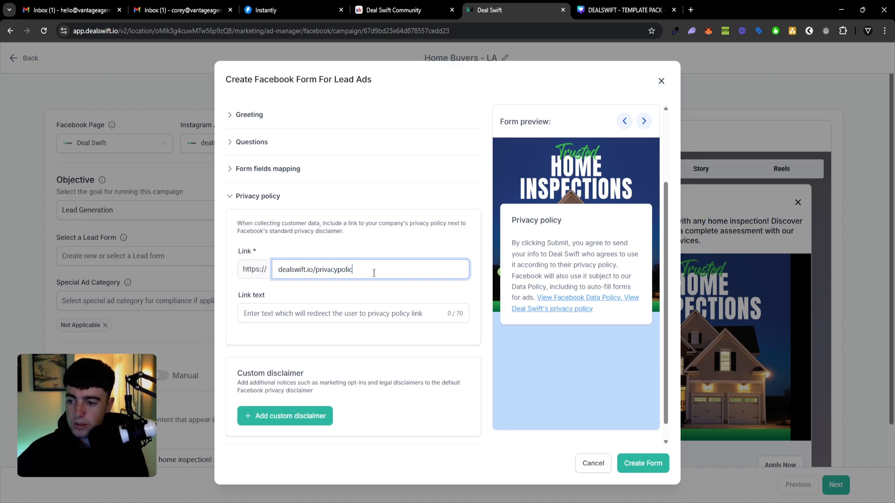
Shorten the lead form's privacy policy link to dealswift.io/privacy.
key("BackSpace")
key("BackSpace")
key("BackSpace")
key("BackSpace")
key("BackSpace")
key("BackSpace")
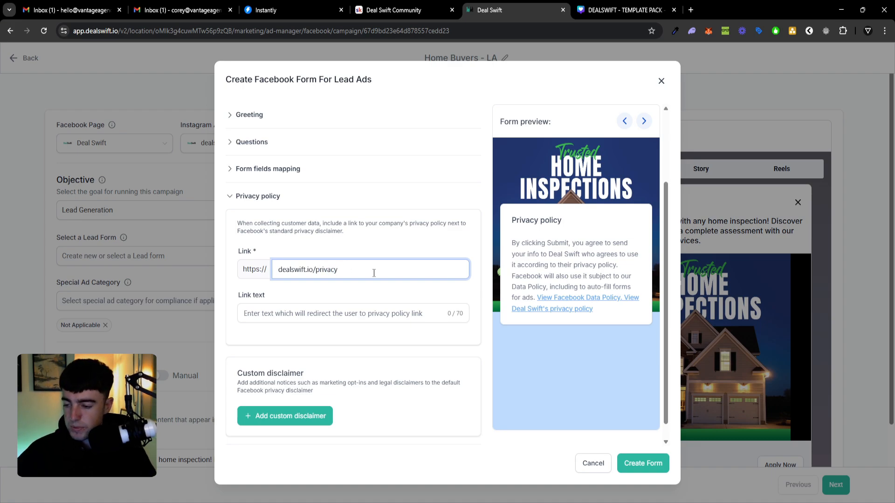
scroll(345, 312, "down", 1)
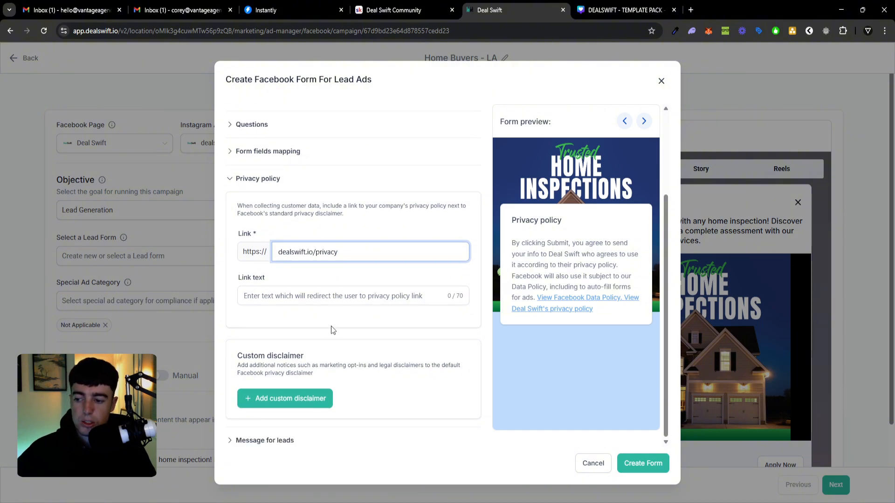
In the lead form's message for leads, set the call-to-action text to "Book Your Free Consultation".
left_click(288, 440)
scroll(281, 440, "down", 1)
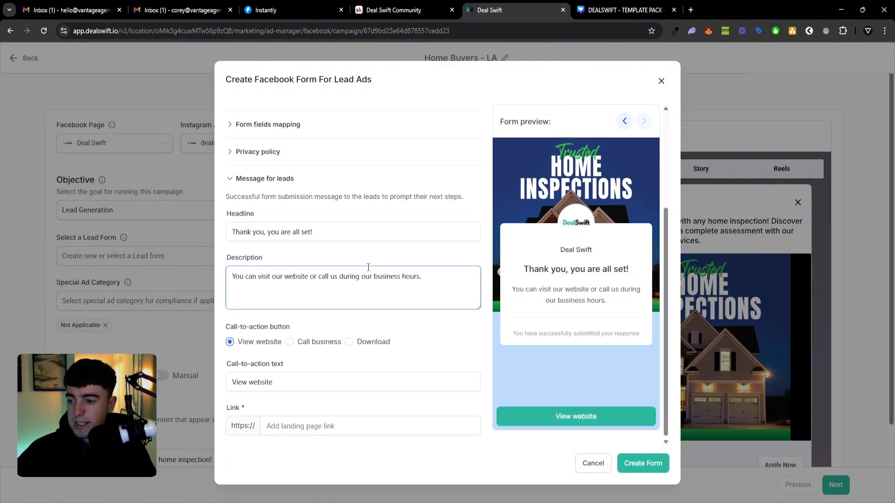
left_click(407, 231)
key("ctrl+a")
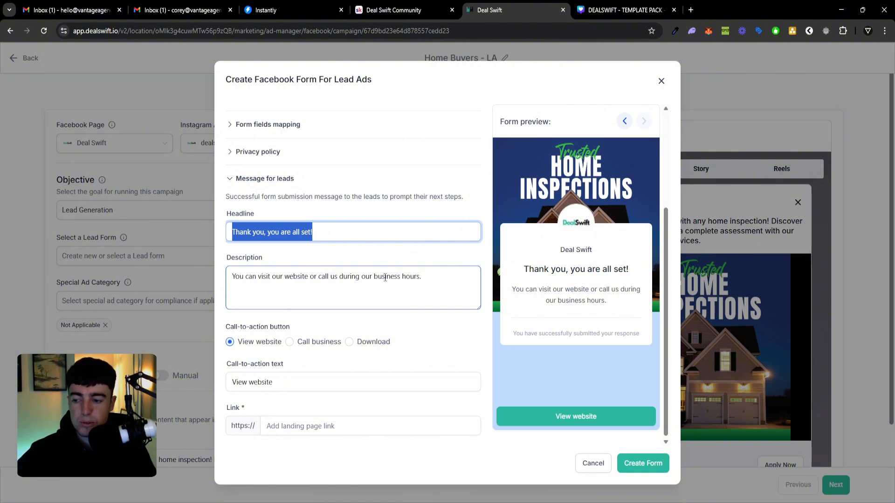
scroll(355, 320, "down", 1)
triple_click(310, 376)
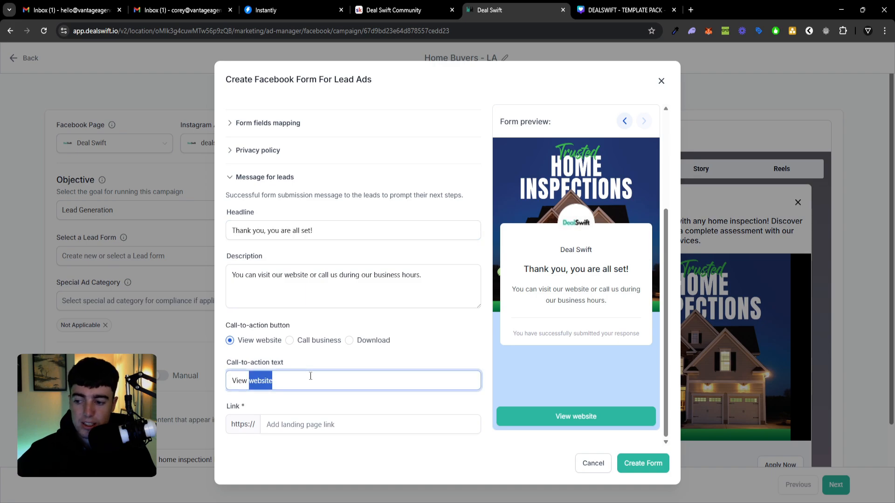
left_click(310, 376)
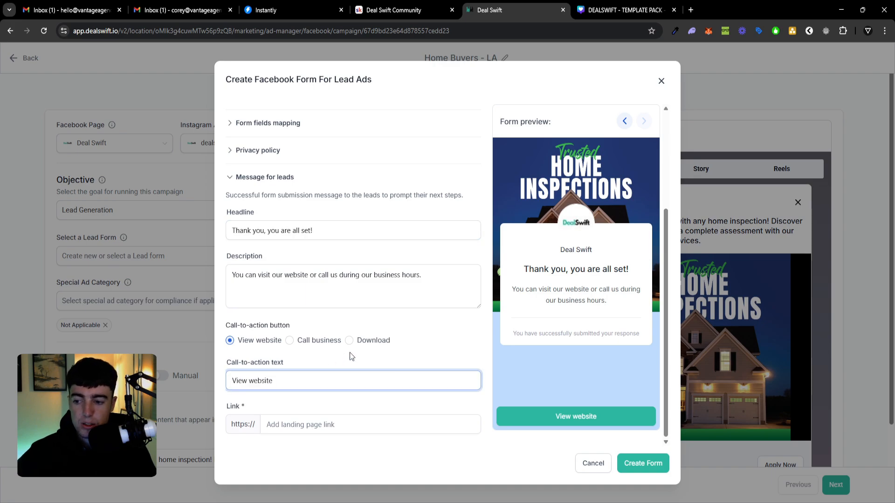
double_click(353, 384)
triple_click(353, 385)
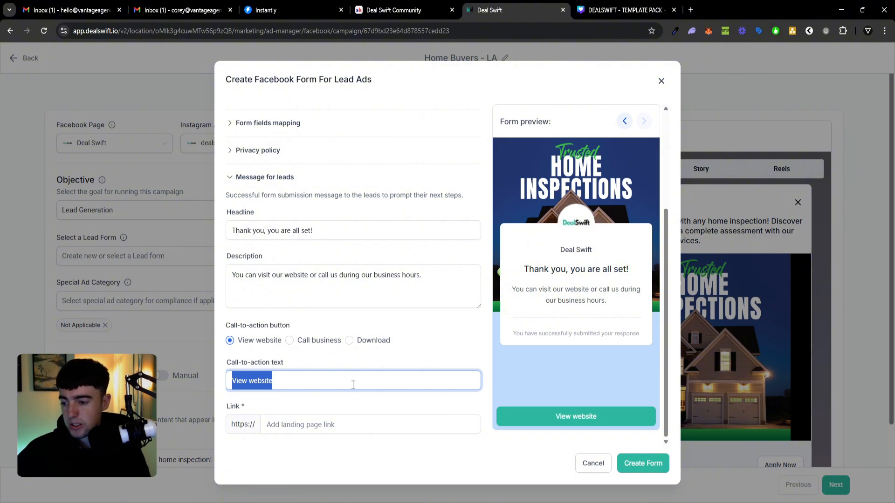
type("bOOK")
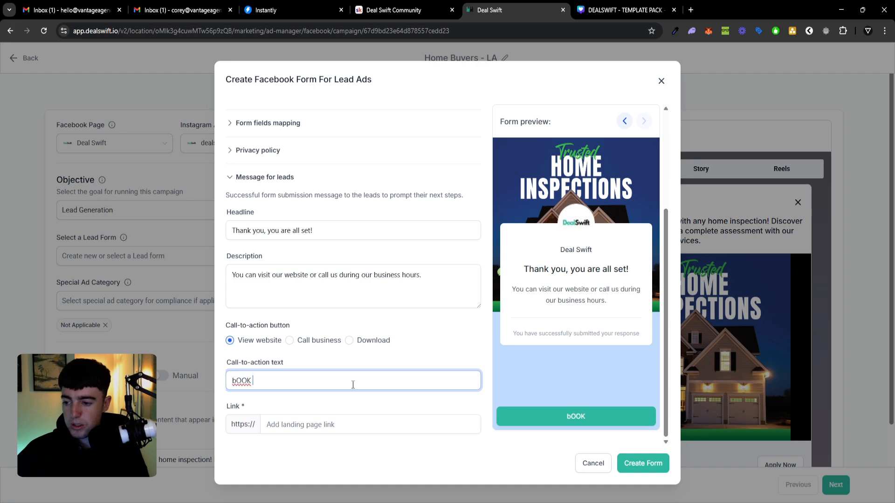
key("BackSpace")
key("BackSpace")
key("BackSpace")
key("BackSpace")
key("BackSpace")
type("Book Yo")
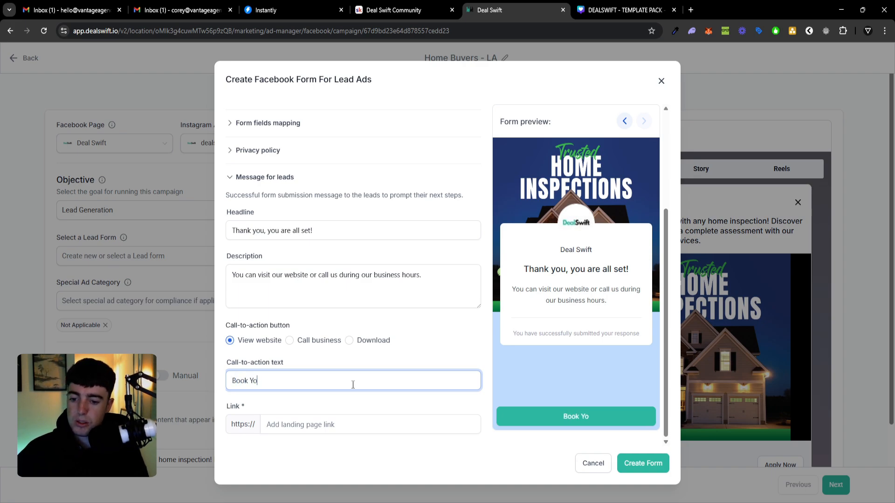
type("ur Free Con")
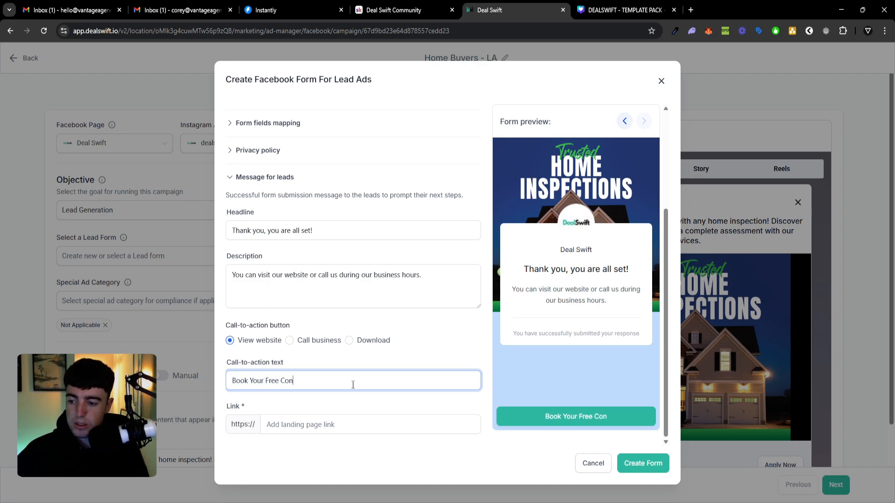
type("sultation")
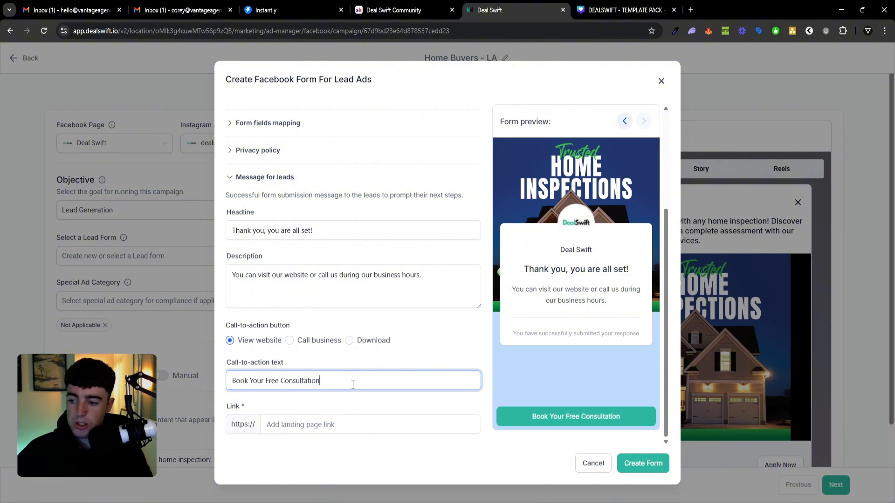
Set the message's landing page link to dealswift.io and create the lead form.
left_click(350, 423)
type("dealswift.io")
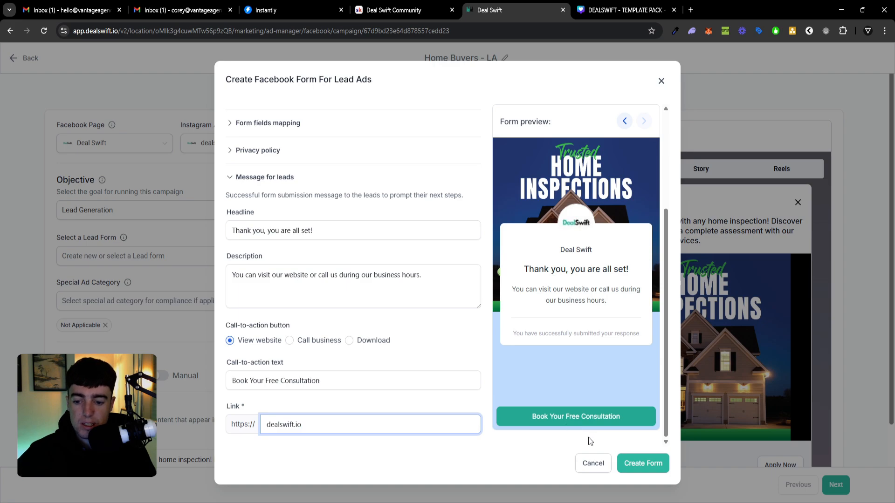
left_click(641, 463)
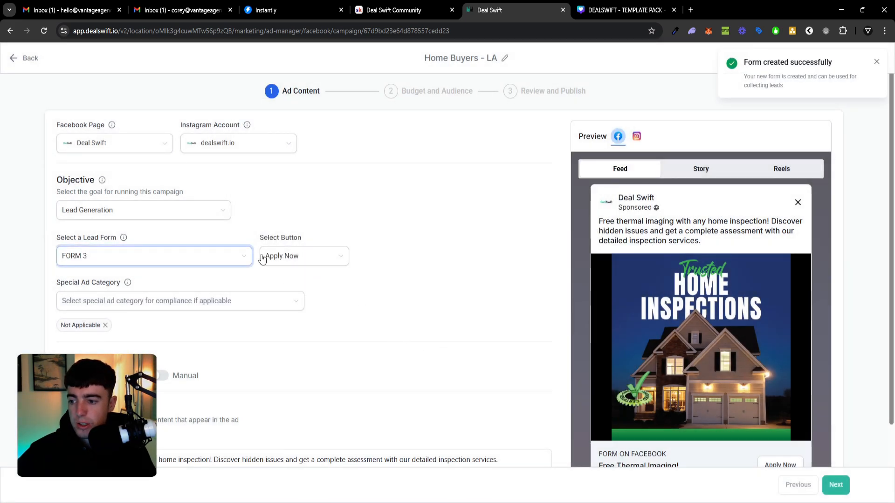
Set the ad's call-to-action button to Learn More.
left_click(263, 257)
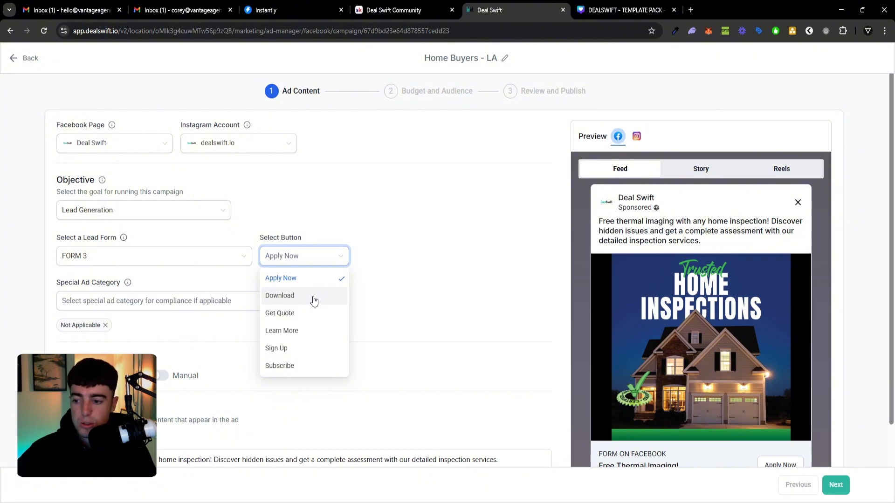
left_click(368, 314)
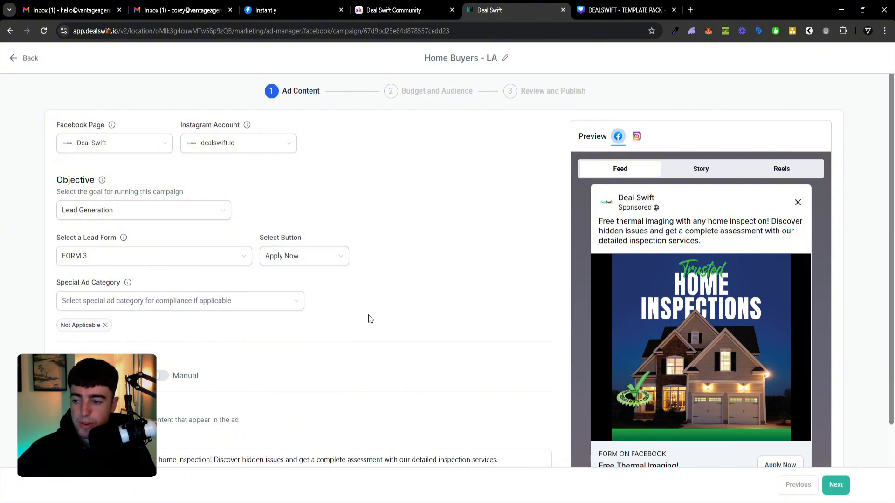
left_click(309, 261)
left_click(304, 329)
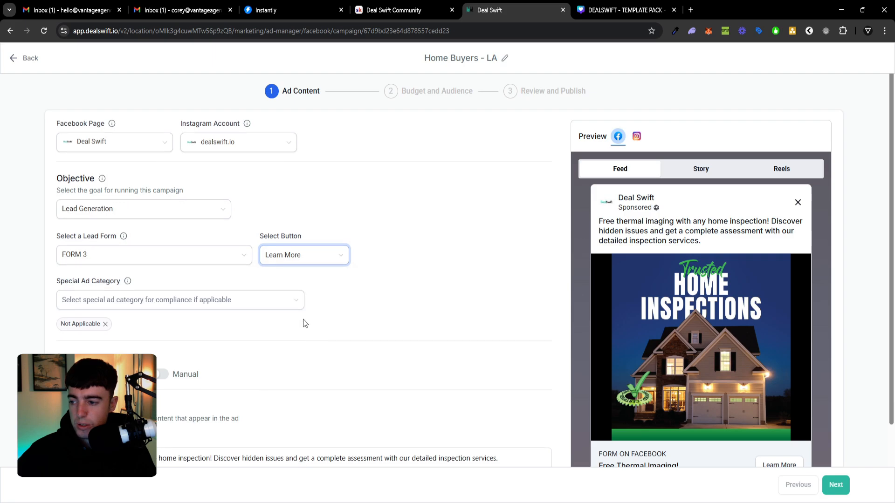
Set the campaign's special ad category to Housing.
scroll(280, 288, "down", 1)
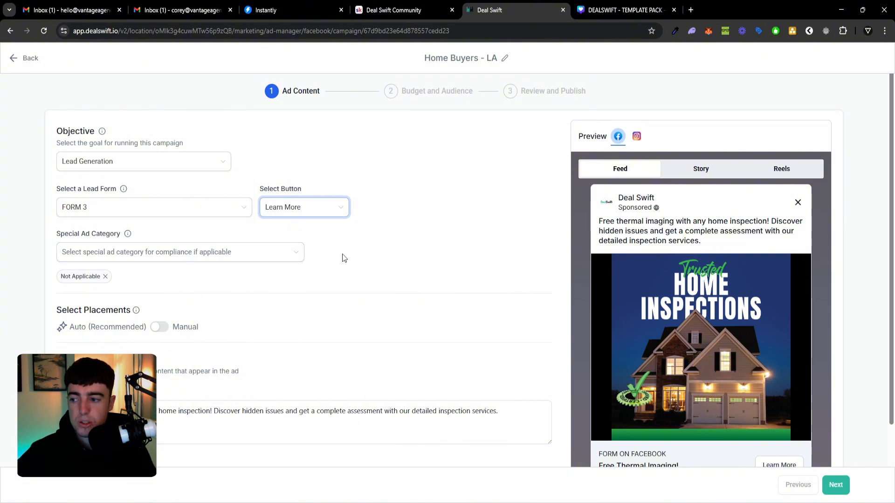
left_click(246, 254)
left_click(201, 309)
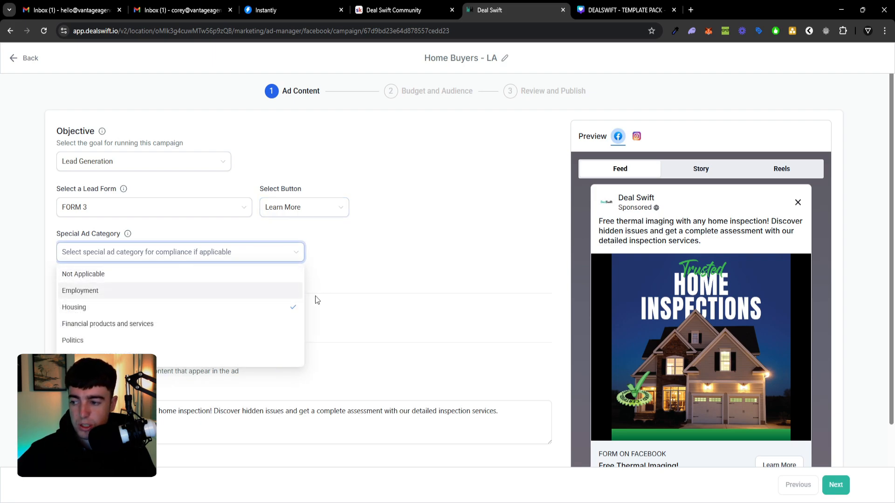
left_click(352, 290)
Replace the ad's primary text with the copied text starting "Looking for the perfect home in LA?" and expand it fully in the feed preview.
scroll(285, 290, "down", 2)
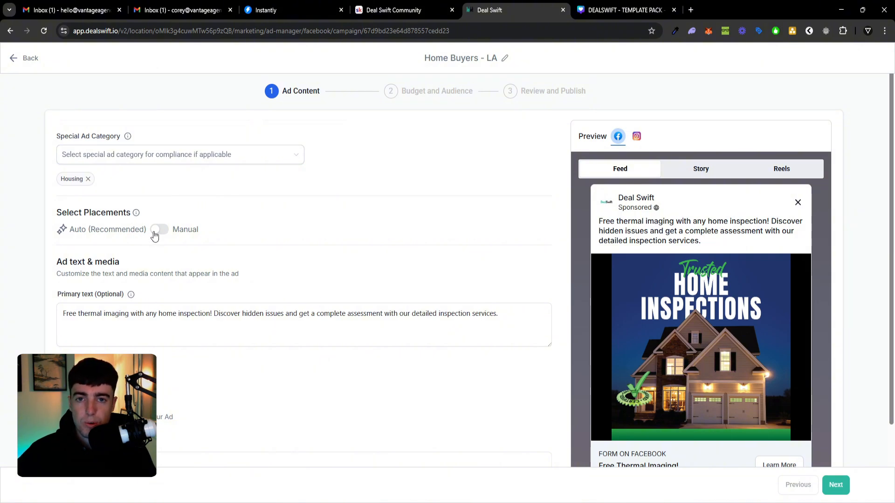
scroll(144, 251, "down", 1)
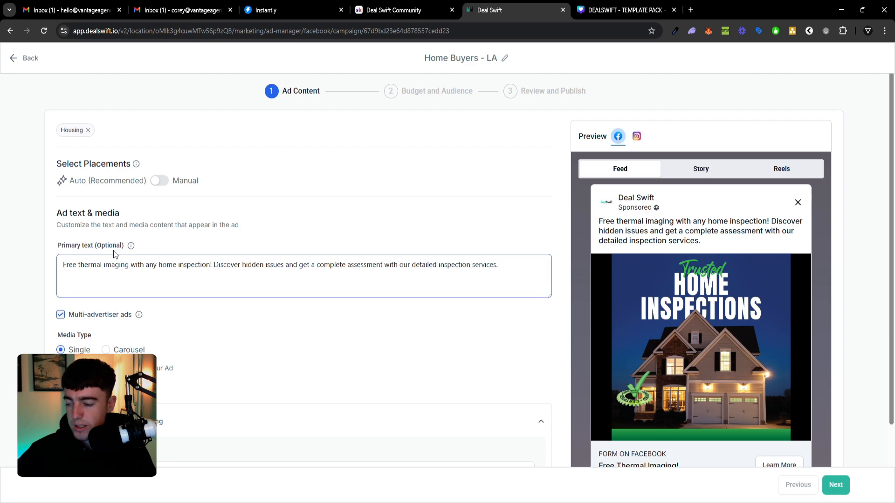
scroll(119, 227, "down", 1)
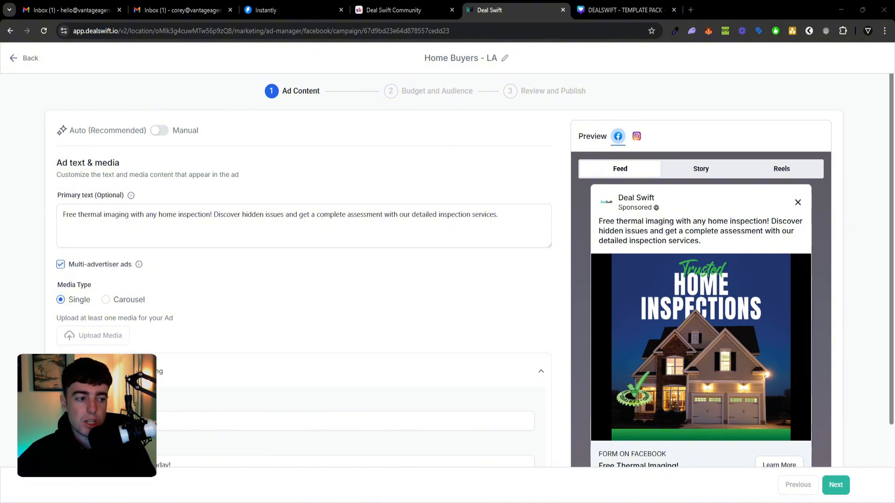
left_click(302, 226)
key("ctrl+a")
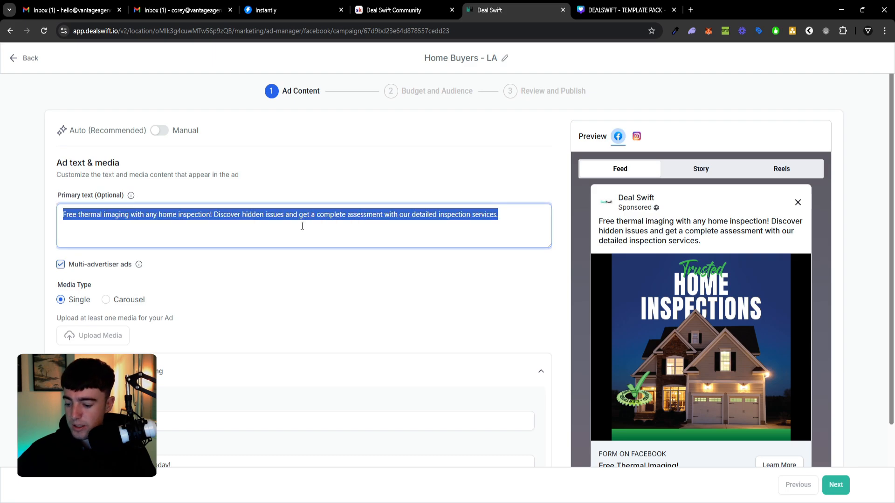
key("ctrl+v")
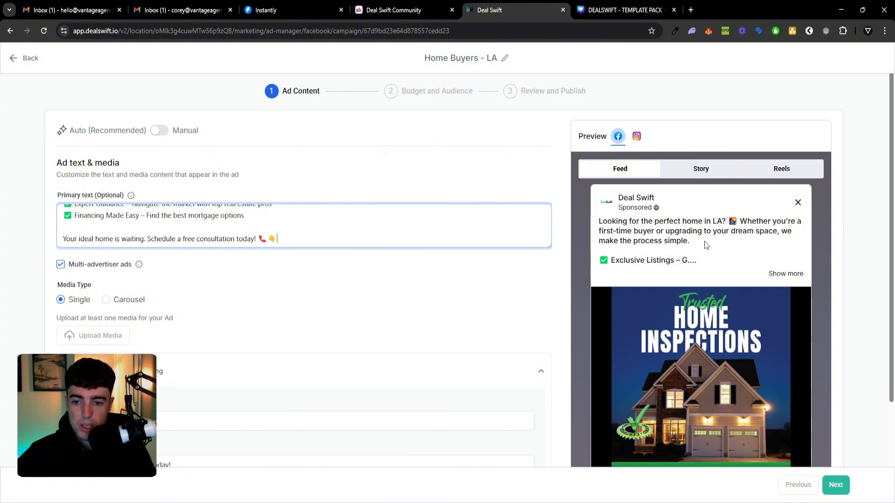
left_click(778, 273)
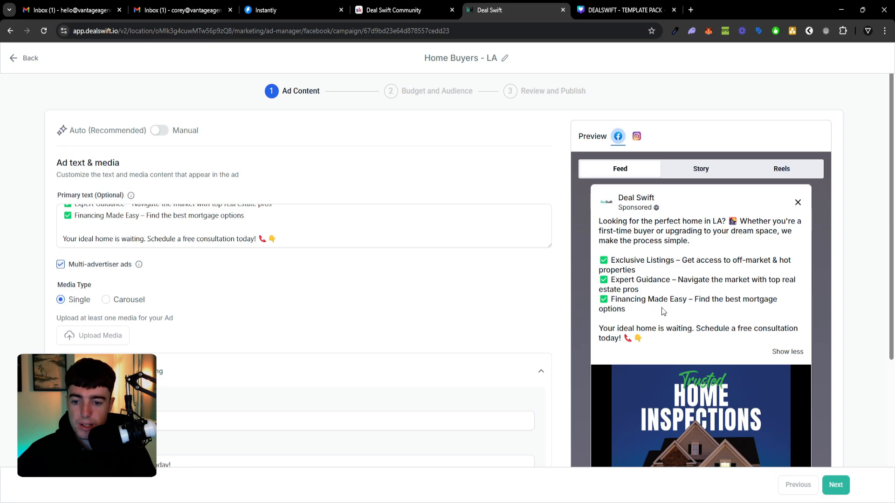
scroll(541, 311, "down", 2)
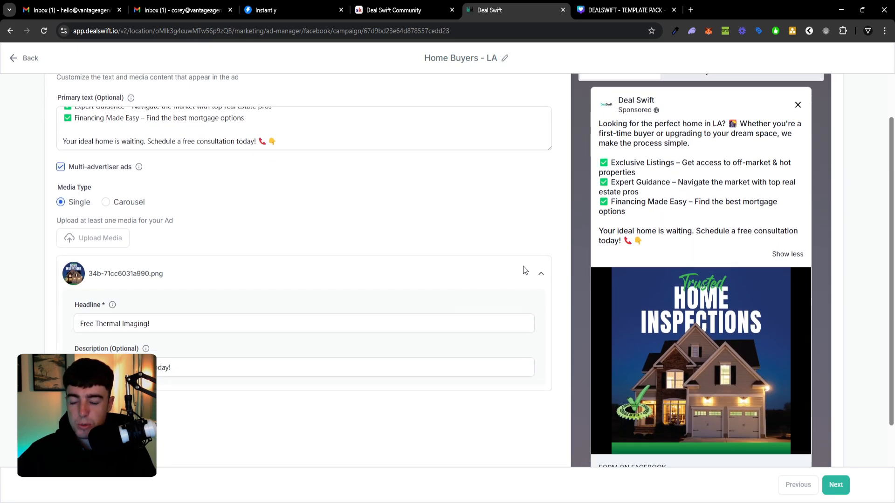
scroll(461, 263, "up", 1)
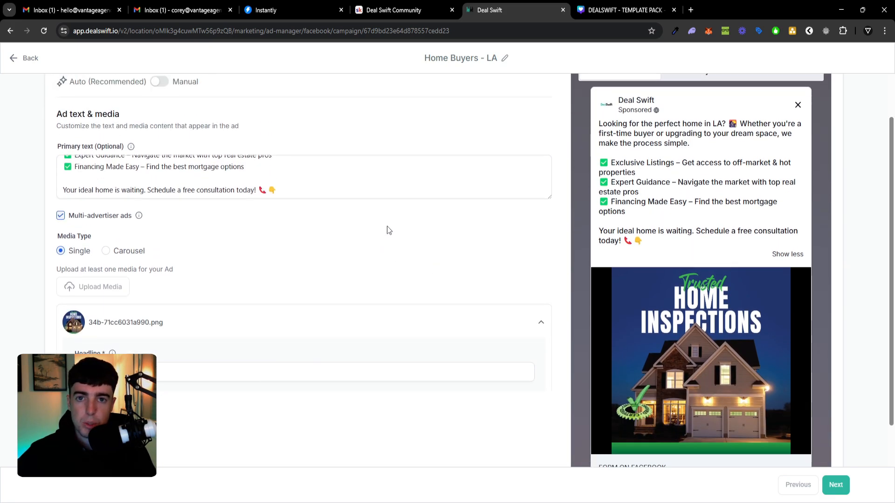
left_click(384, 191)
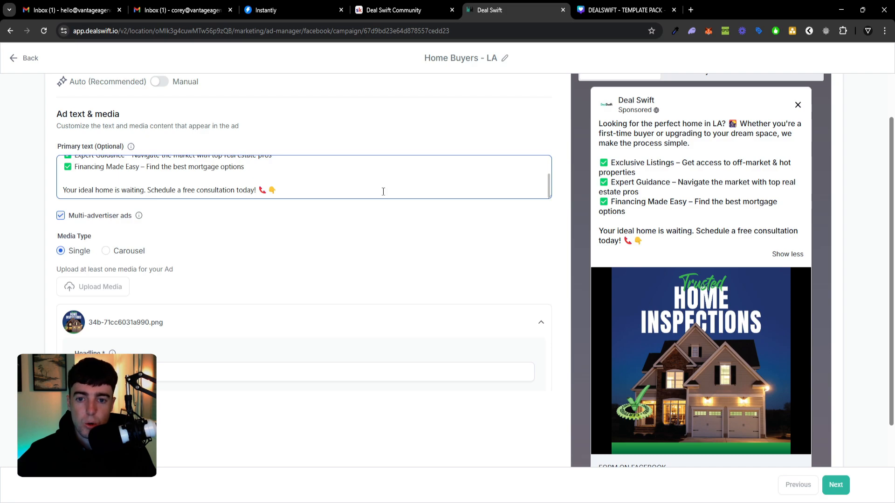
left_click(284, 238)
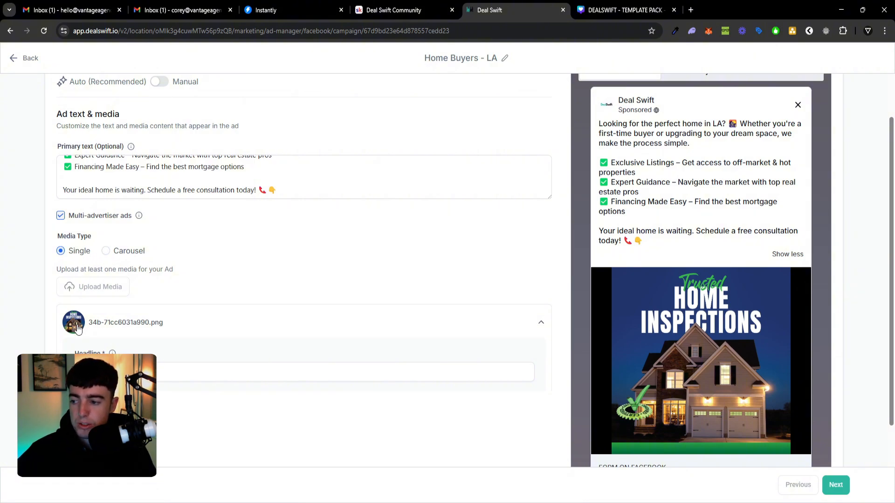
Remove the home inspections image from the ad and upload 1.png, the "Find Your Dream Home" image, as its media.
mouse_move(78, 328)
left_click(74, 295)
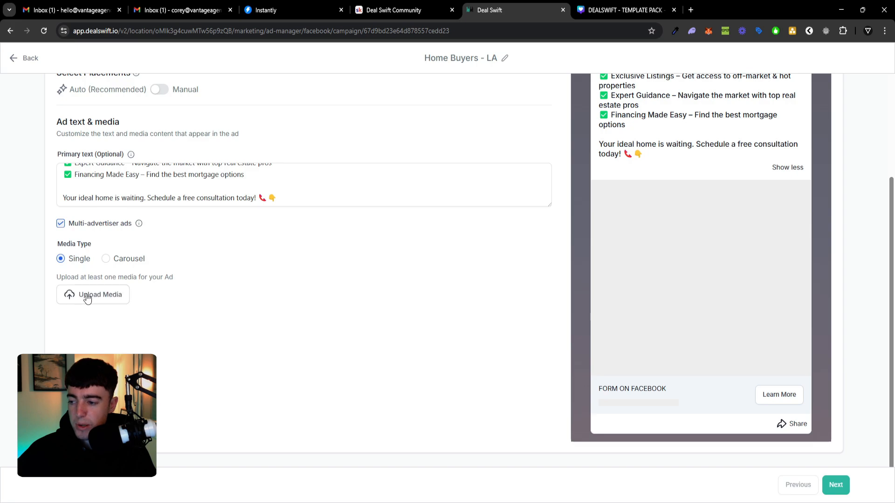
left_click(87, 295)
left_click(171, 291)
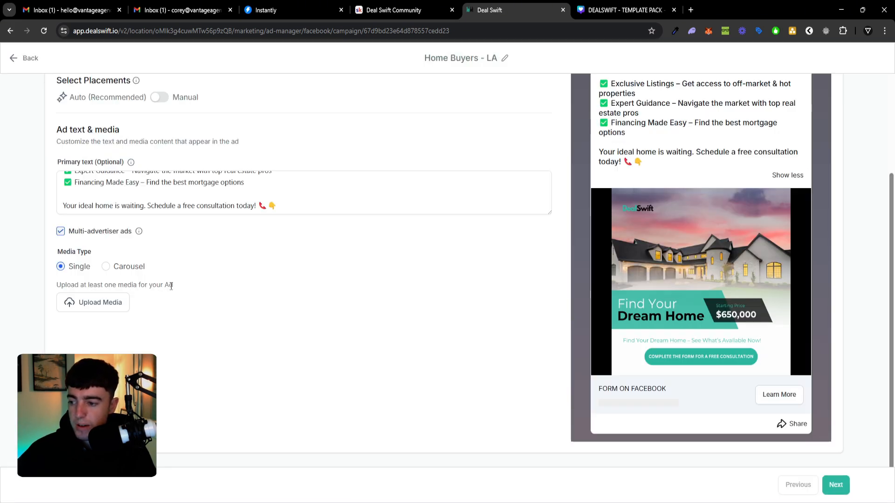
scroll(591, 301, "up", 2)
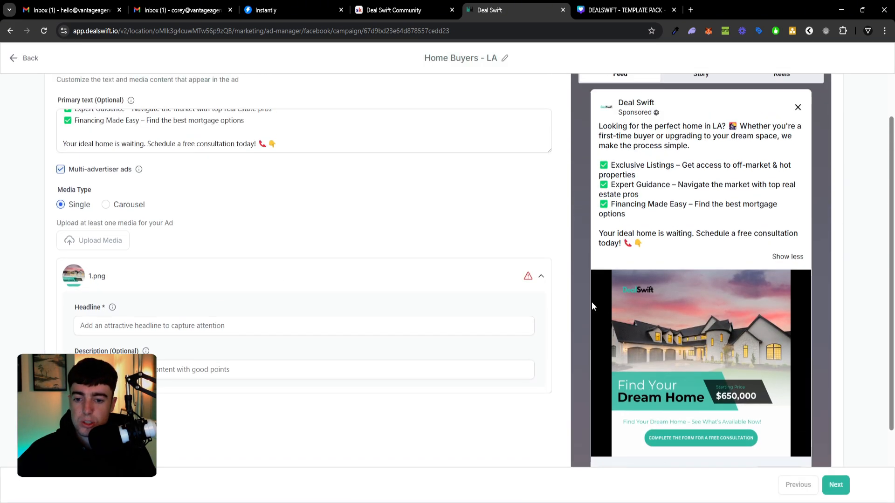
scroll(690, 302, "down", 2)
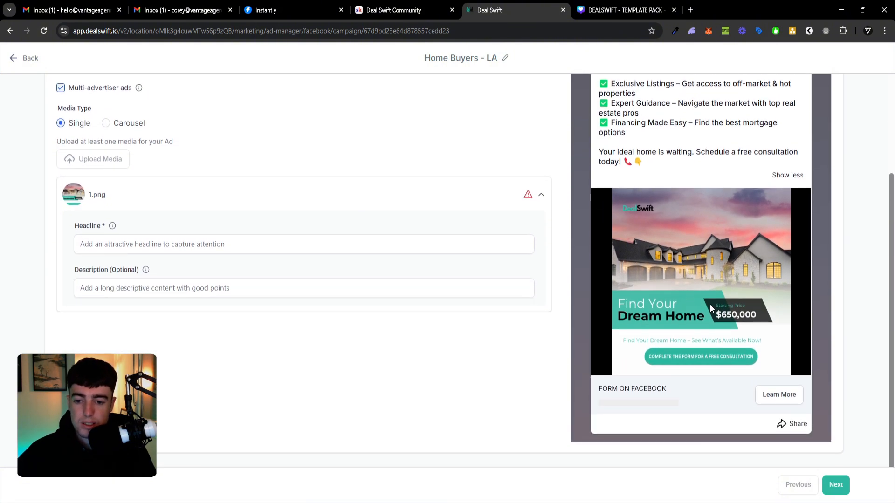
Set the headline of 1.png to "Find Your Dream Home in Los Angeles".
scroll(709, 304, "up", 1)
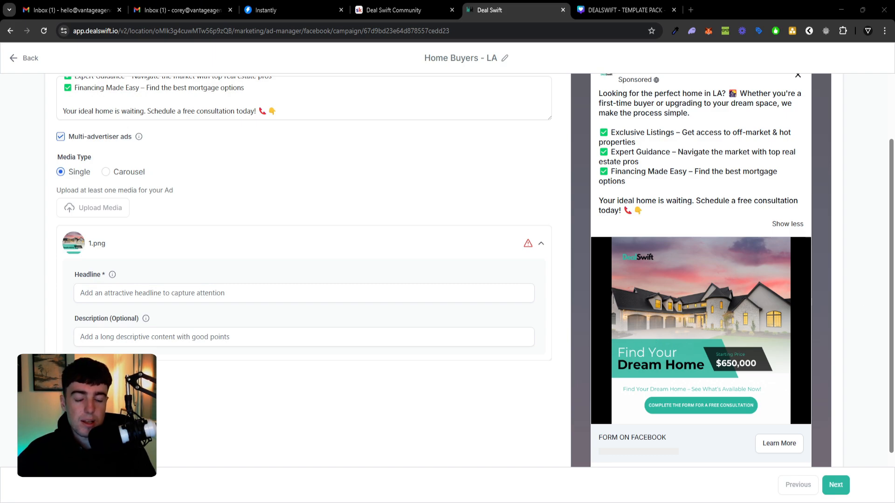
left_click(378, 298)
type("Find Your Dream Home in Los Angeles")
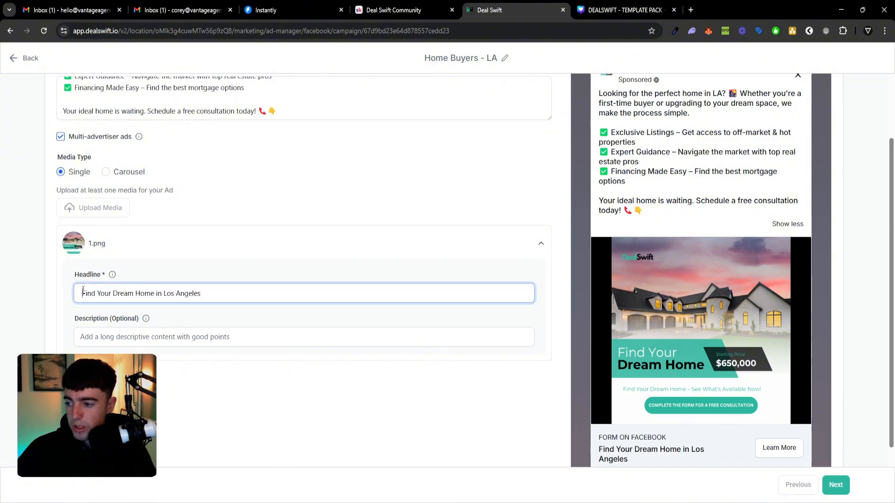
Set the description of 1.png to "Whether you're a first-time buyer or upgrading to your dream space, we make the process simple.".
left_click(224, 337)
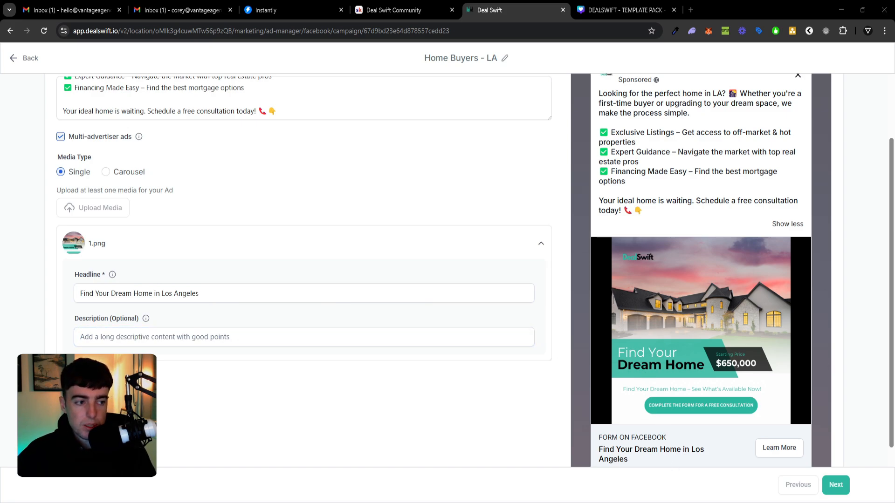
left_click(397, 336)
type("Whether you're a first-time buyer or upgrading to your dream space, we make the process simple.")
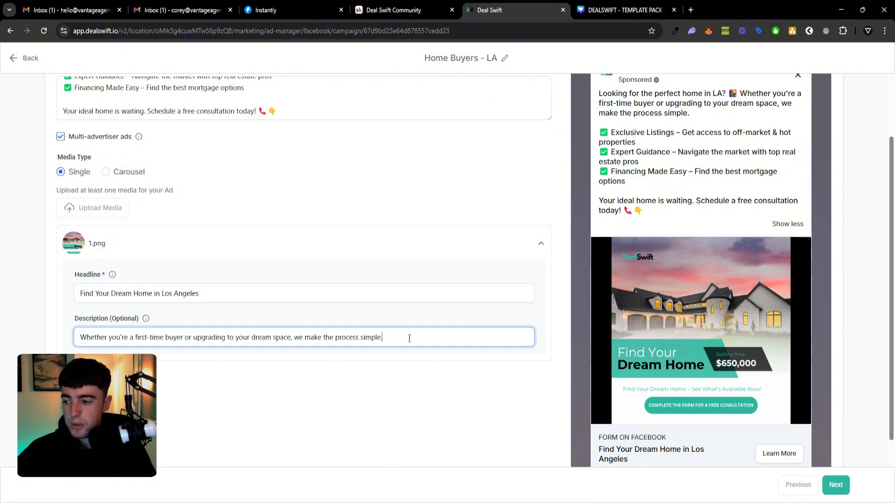
scroll(684, 387, "down", 2)
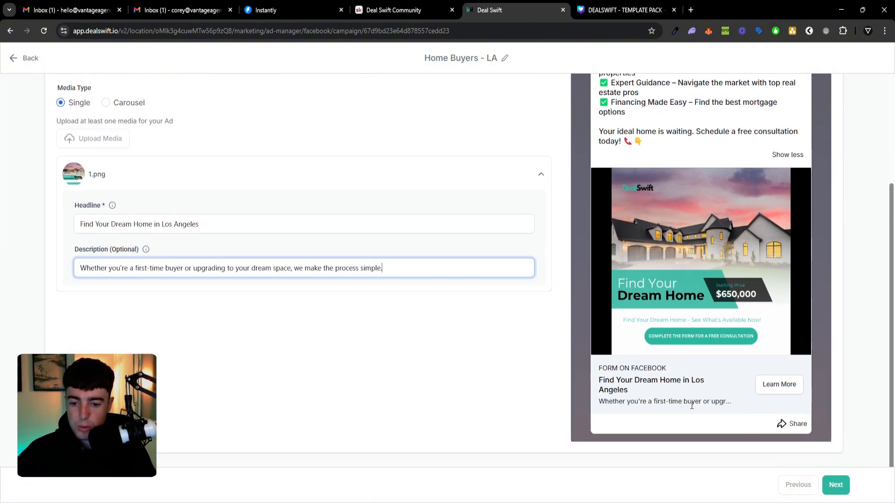
Preview the ad as a Facebook story and reel, and as an Instagram feed post.
scroll(689, 405, "up", 1)
scroll(689, 405, "up", 3)
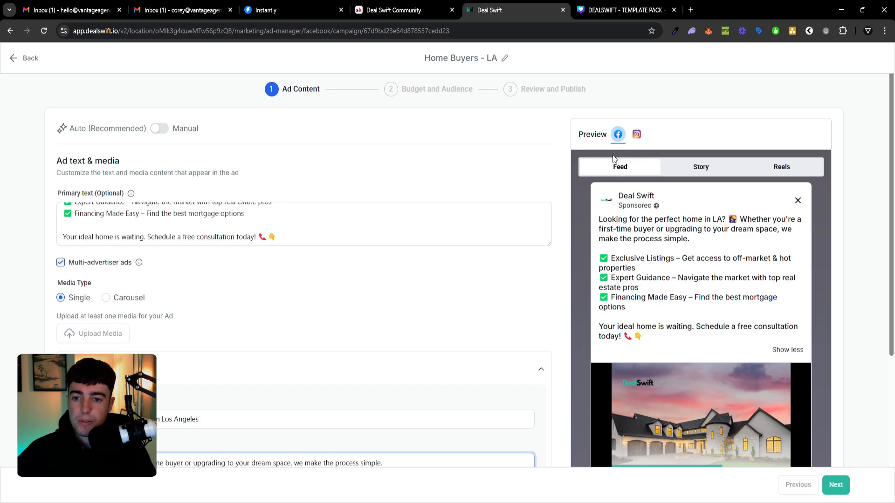
left_click(700, 172)
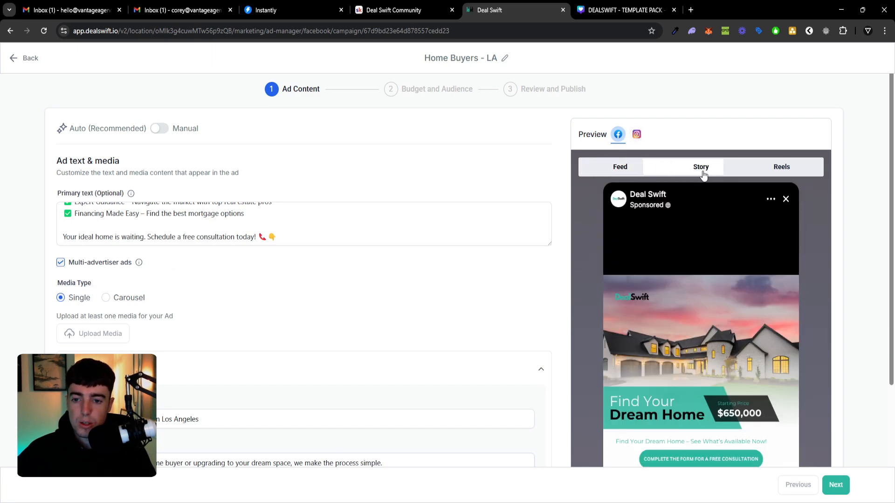
scroll(697, 183, "down", 1)
left_click(781, 118)
left_click(636, 85)
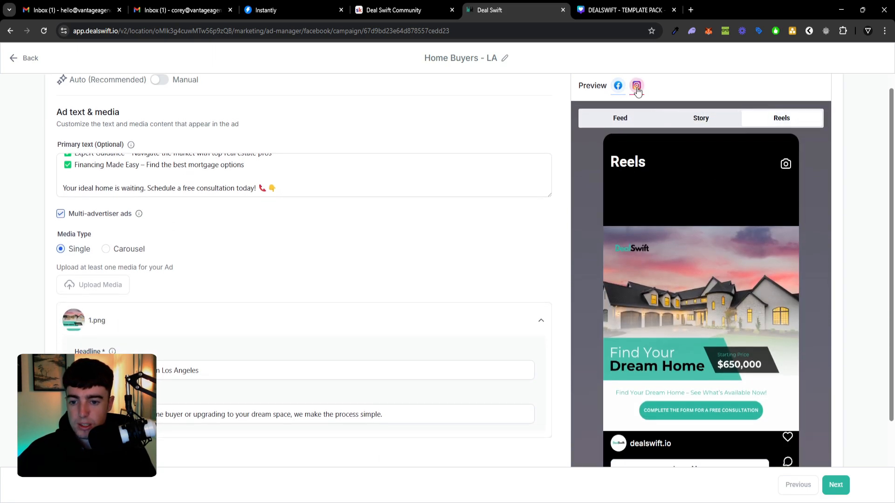
left_click(619, 117)
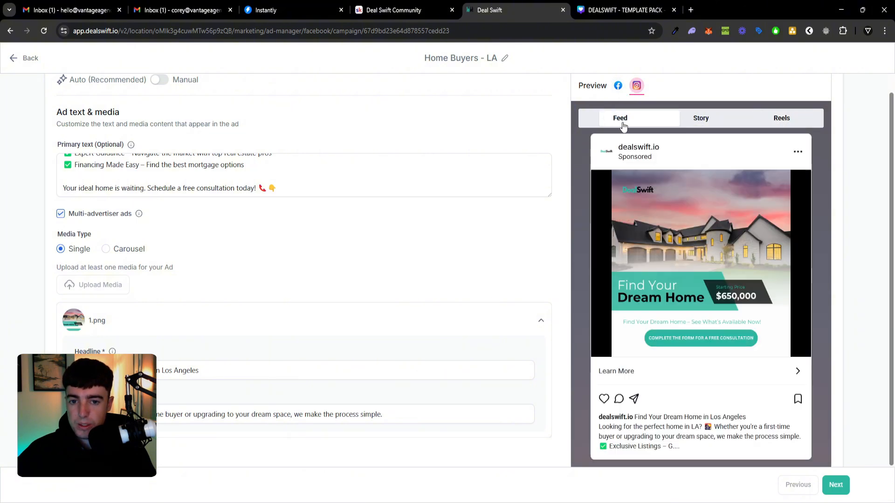
scroll(655, 186, "down", 1)
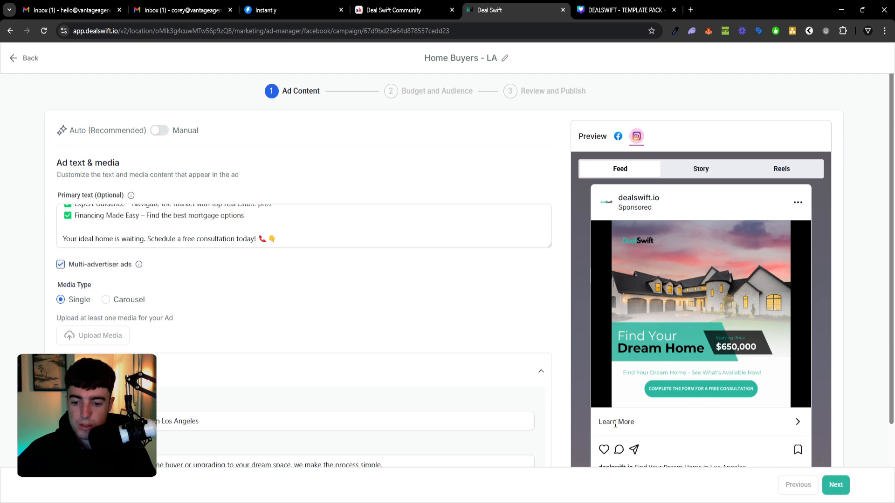
Proceed to the campaign's Budget and Audience stage and switch the budget from lifetime to daily.
left_click(835, 484)
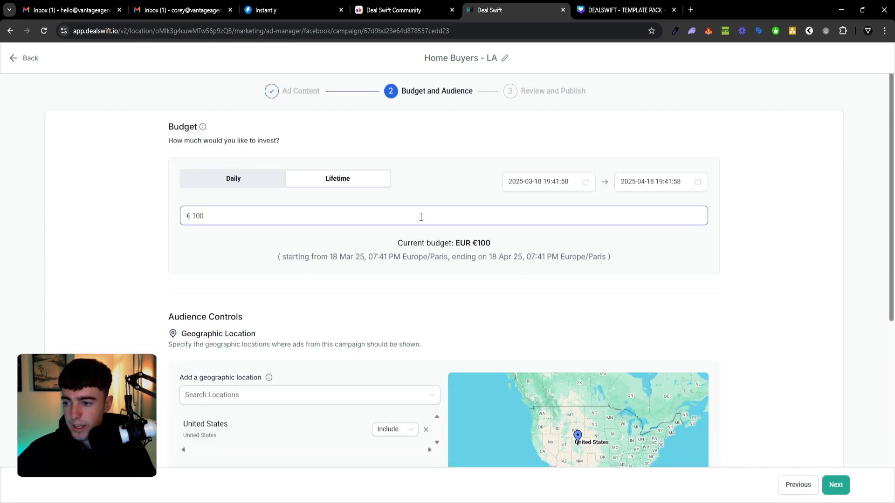
left_click(262, 182)
left_click(322, 212)
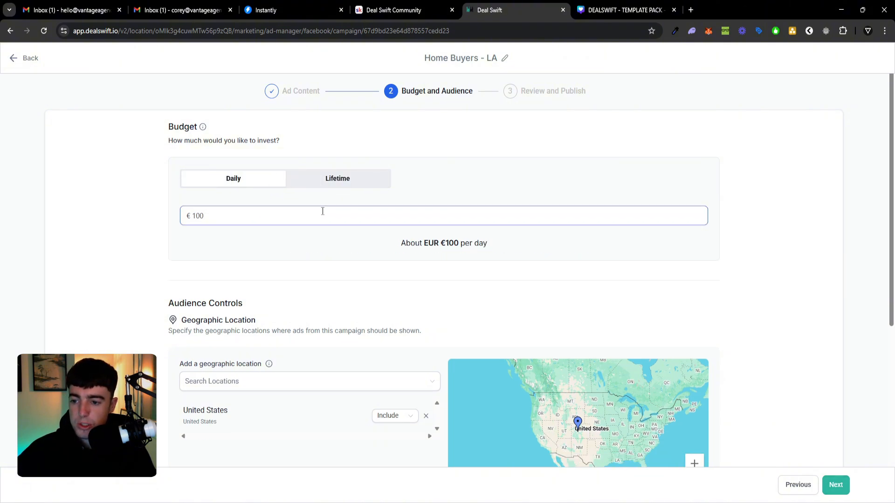
double_click(345, 217)
left_click(354, 236)
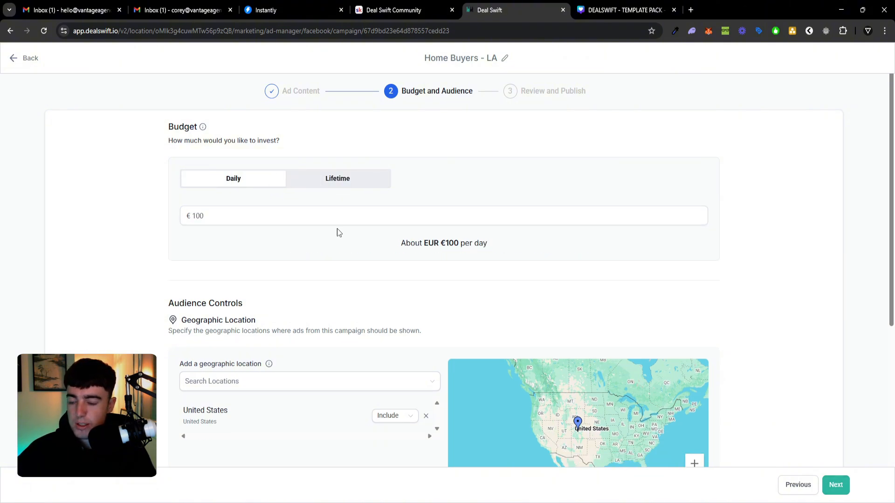
Add Los Angeles, California as an included geographic location and remove United States from the audience locations.
scroll(343, 270, "down", 1)
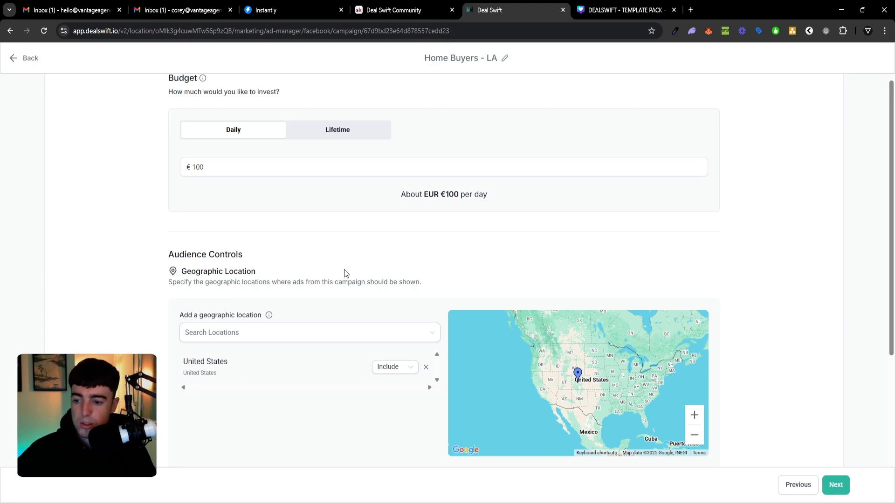
scroll(342, 284, "down", 1)
scroll(343, 323, "down", 1)
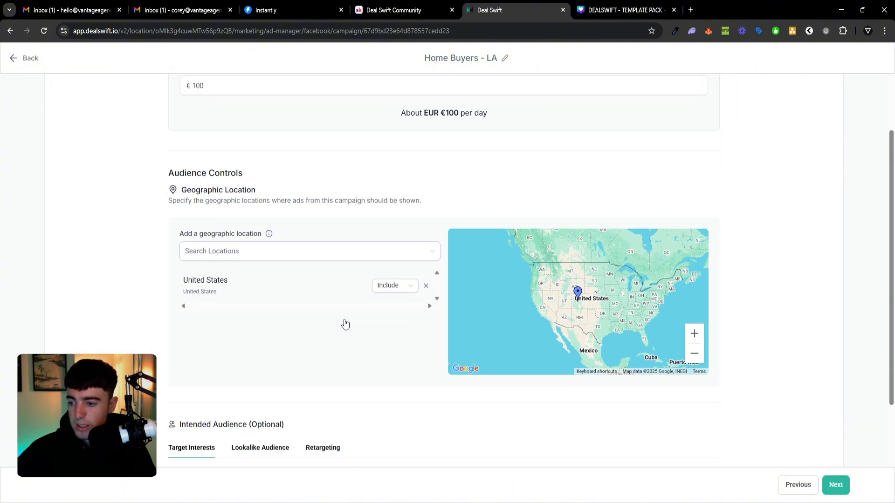
left_click(333, 242)
type("los")
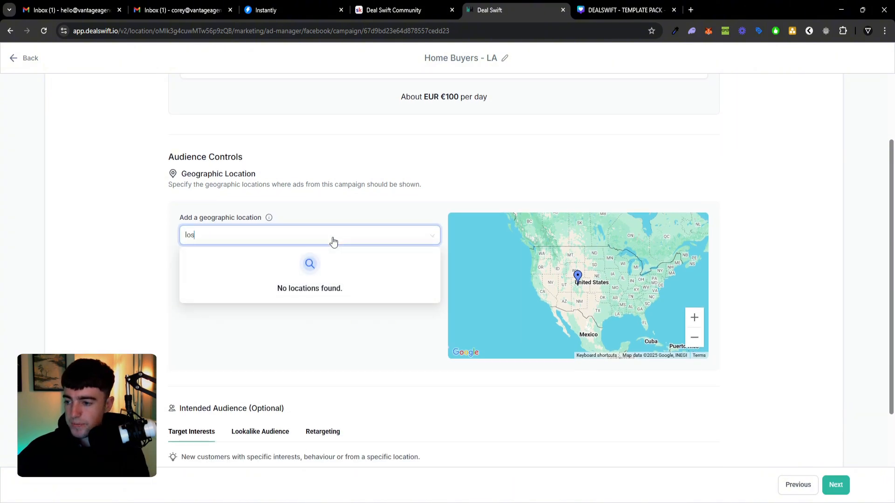
left_click(326, 259)
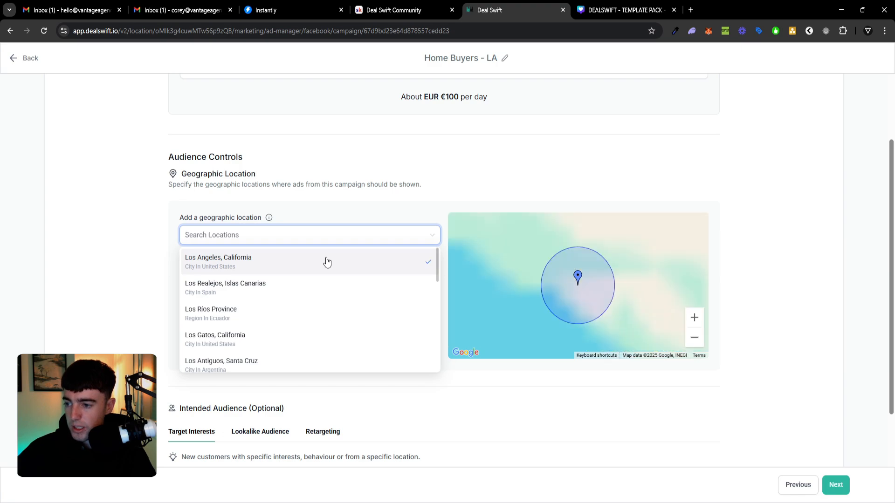
left_click(425, 299)
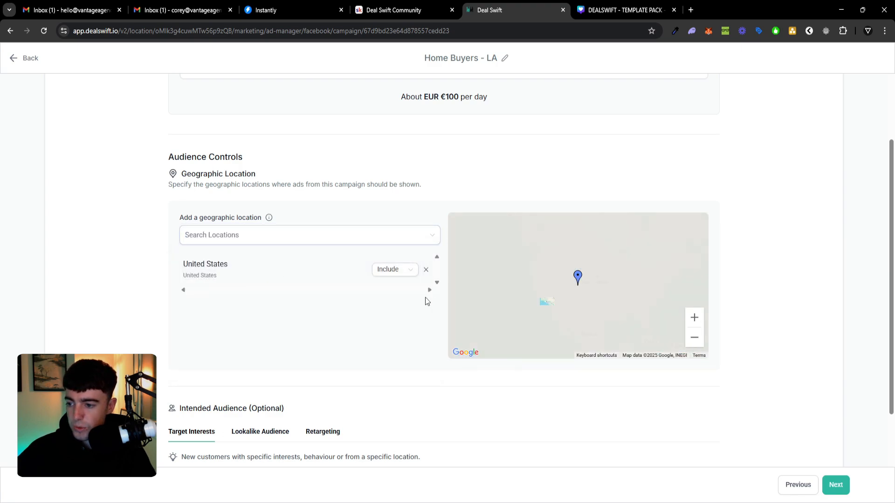
left_click(376, 243)
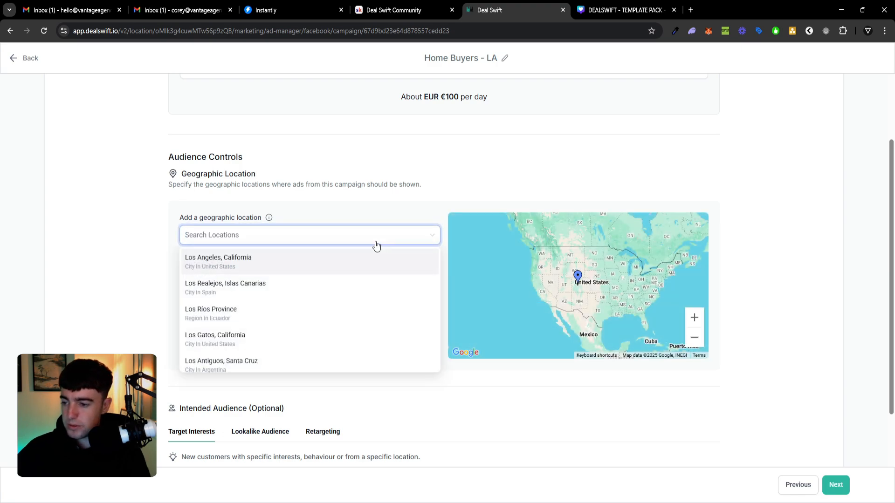
left_click(369, 259)
left_click(124, 271)
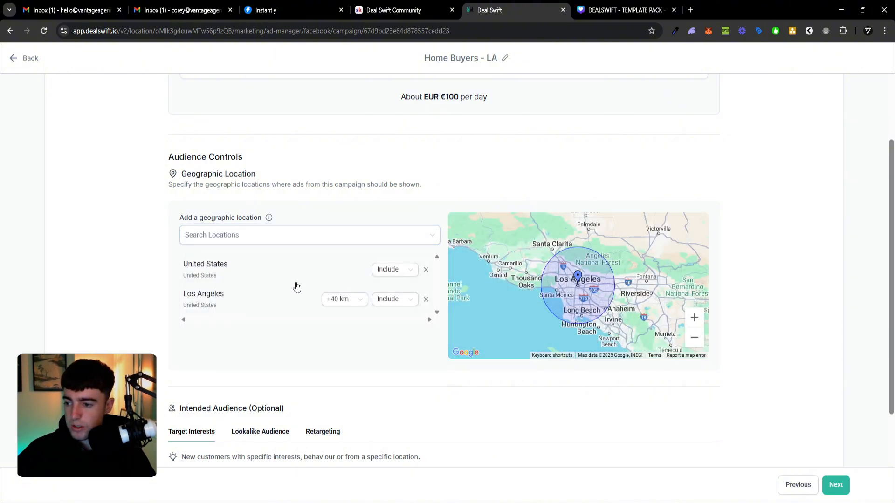
left_click(426, 270)
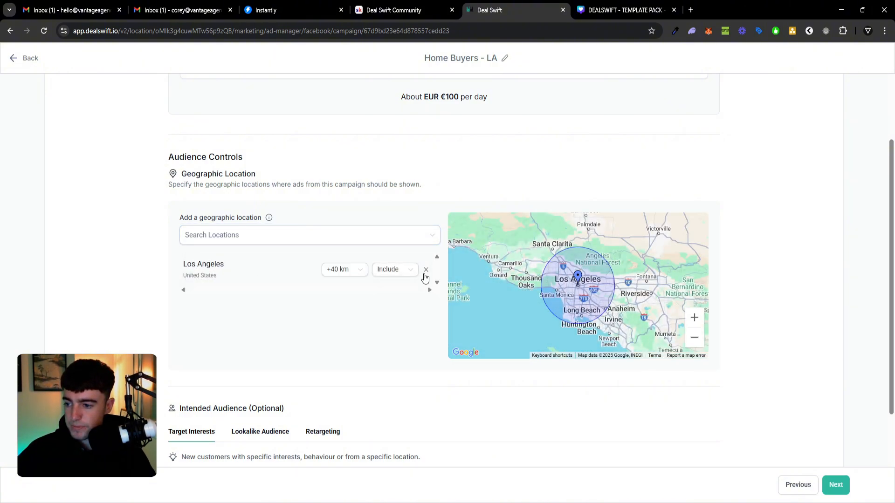
Switch the Los Angeles radius unit to miles and set the radius to 20 mi.
left_click(354, 269)
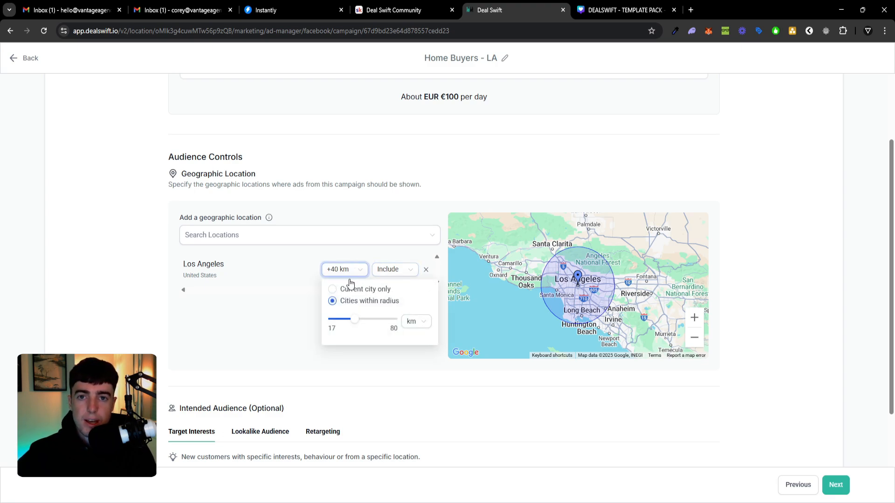
left_click(410, 322)
left_click(410, 358)
left_click_drag(355, 321, 371, 328)
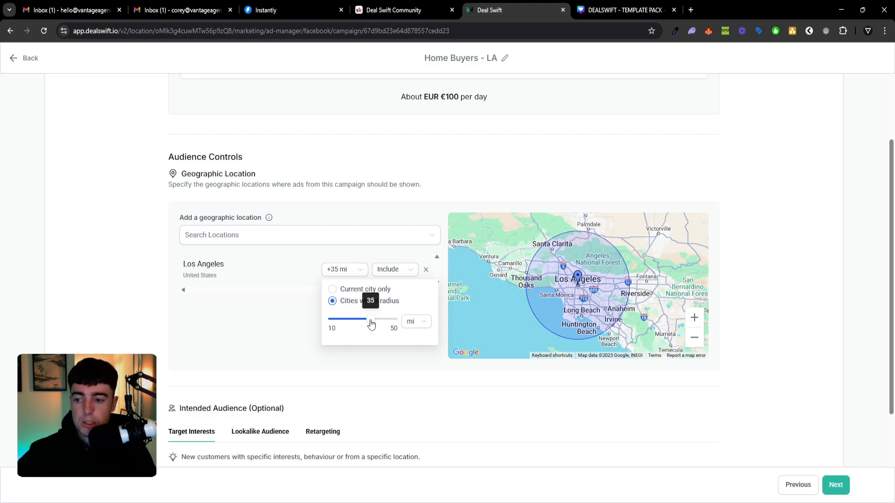
left_click_drag(371, 323, 348, 324)
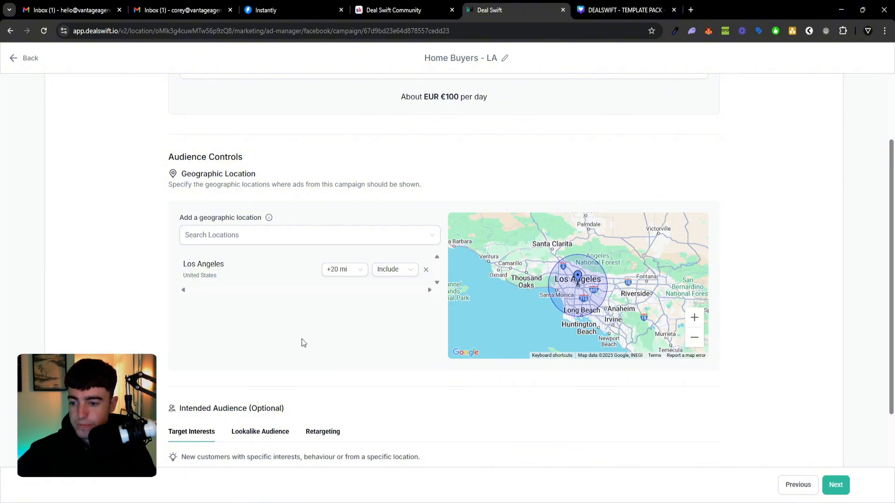
Set the minimum age of the intended audience to 30.
scroll(320, 345, "down", 2)
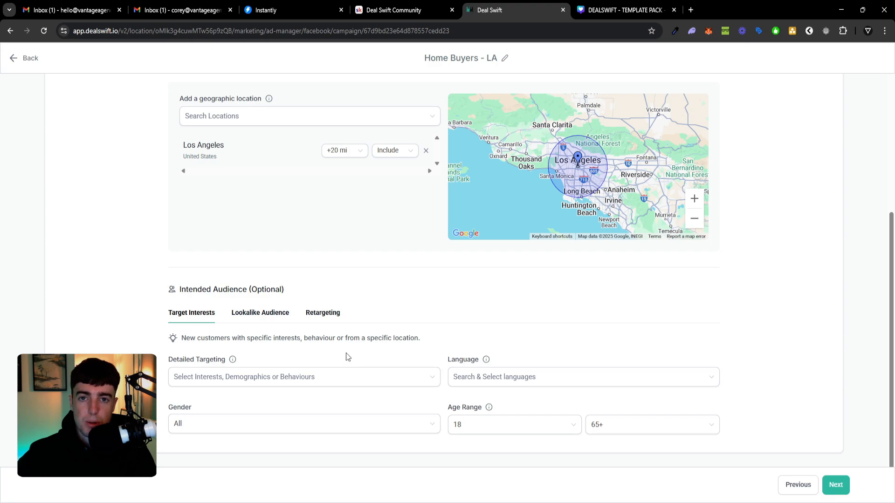
scroll(346, 352, "up", 5)
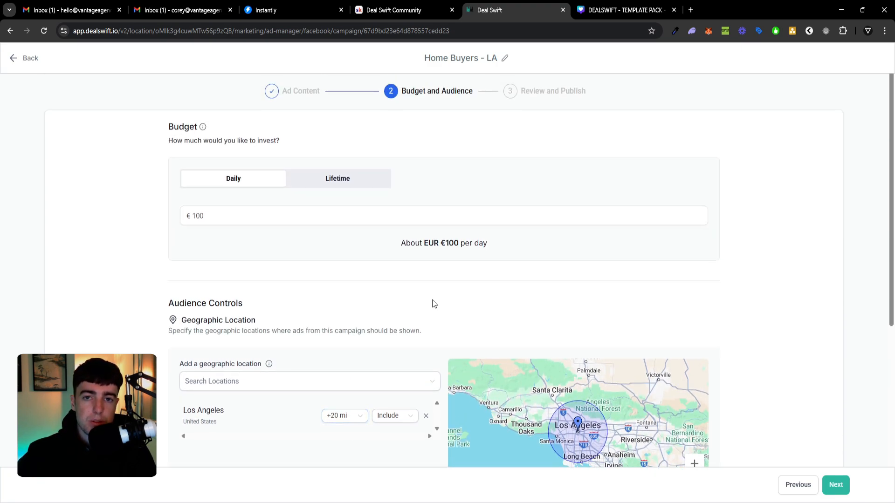
scroll(433, 303, "down", 5)
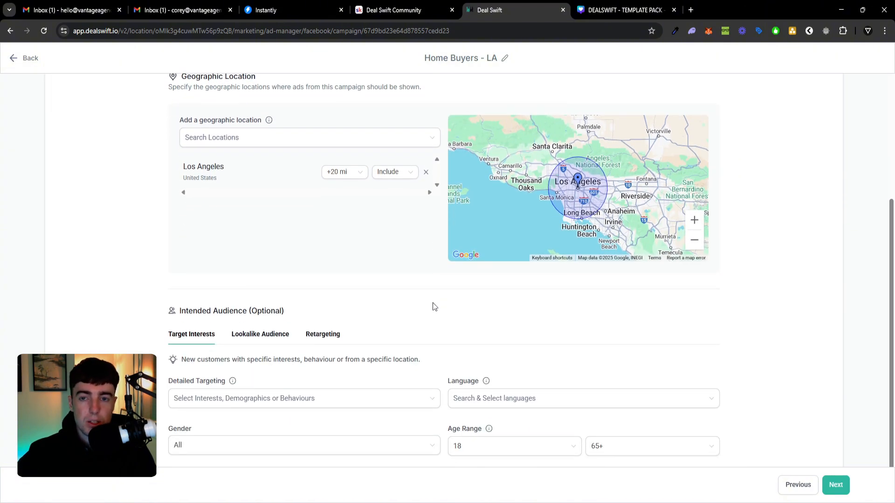
scroll(432, 306, "down", 1)
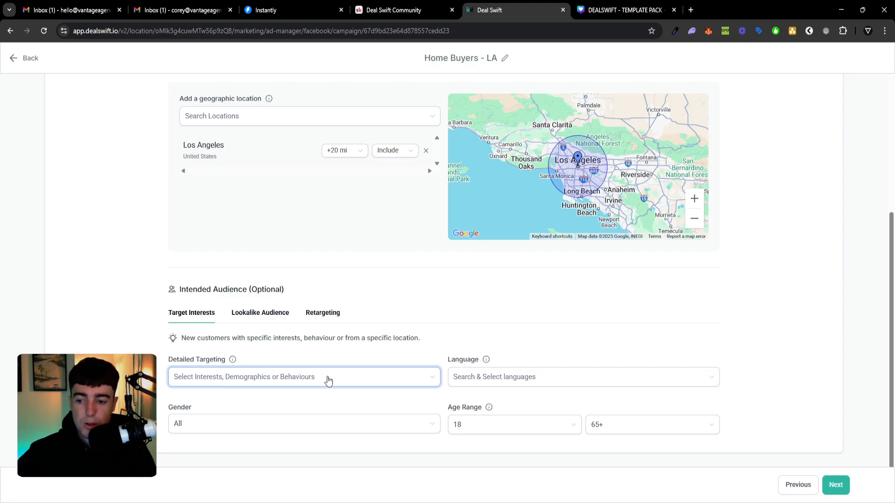
left_click(513, 428)
scroll(522, 392, "down", 8)
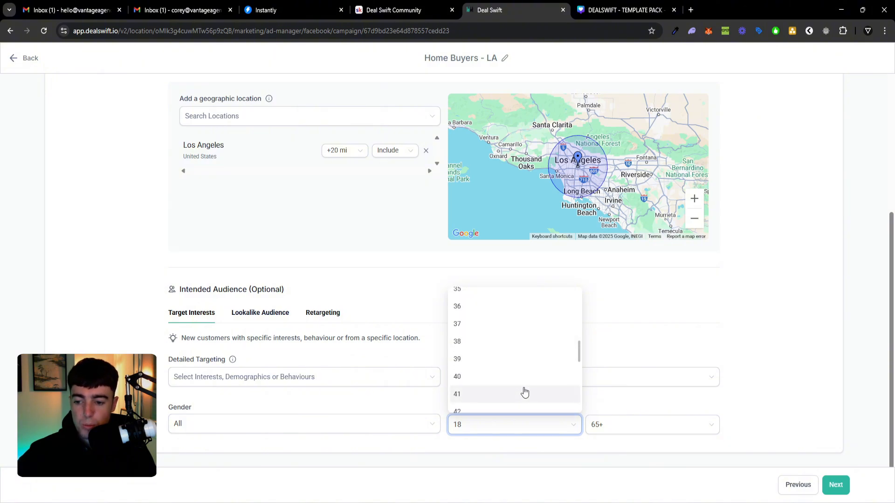
scroll(525, 391, "down", 1)
scroll(525, 385, "up", 8)
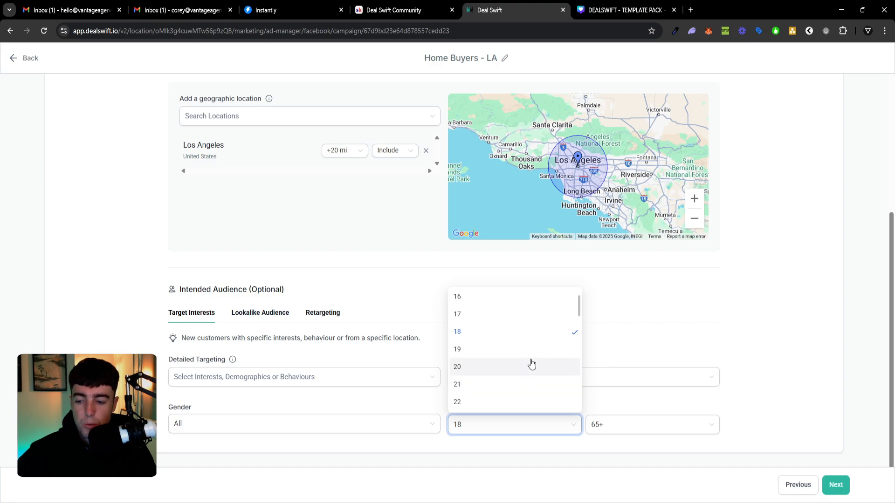
scroll(529, 380, "down", 4)
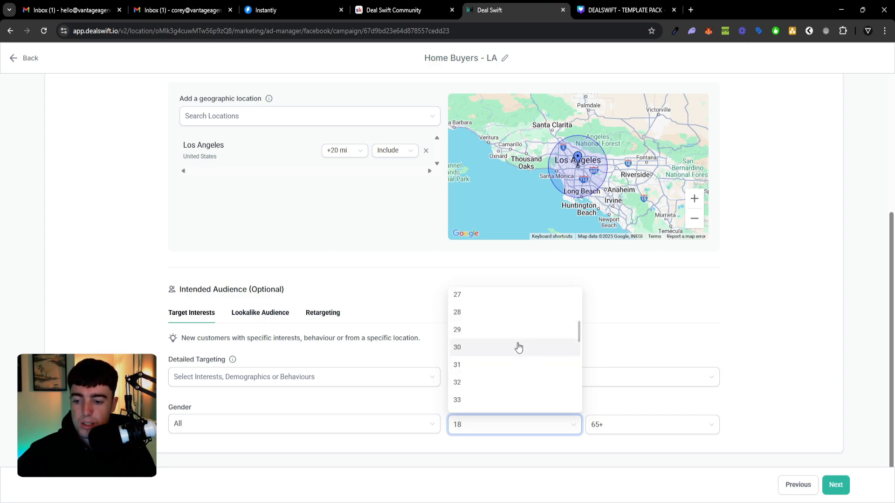
left_click(517, 347)
Proceed to the Review and Publish stage and check the campaign's ad content, special ad category and preview.
scroll(352, 373, "up", 5)
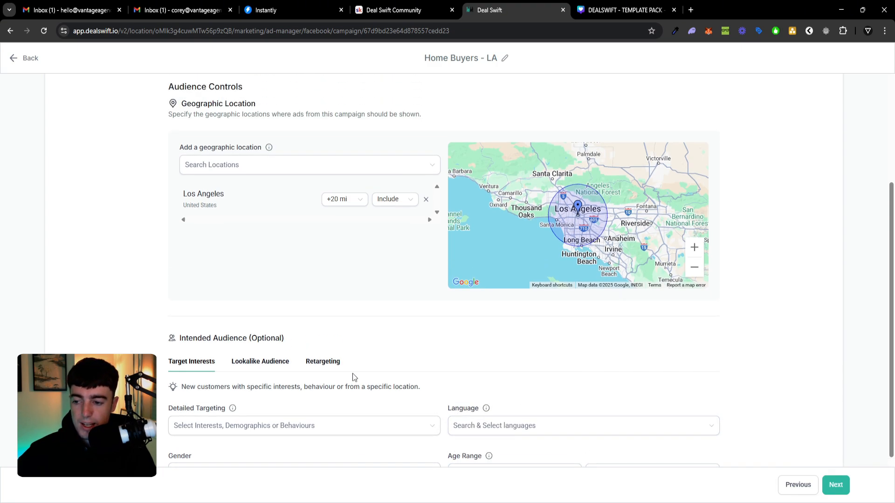
scroll(757, 399, "down", 5)
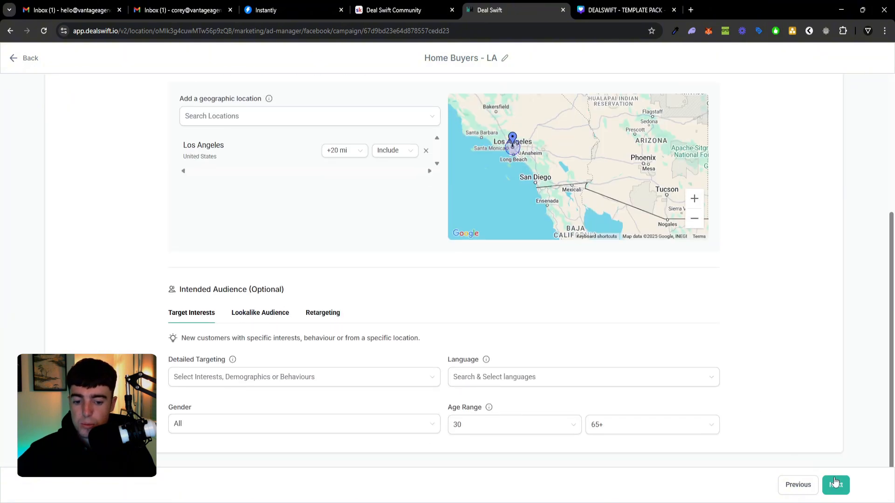
left_click(835, 484)
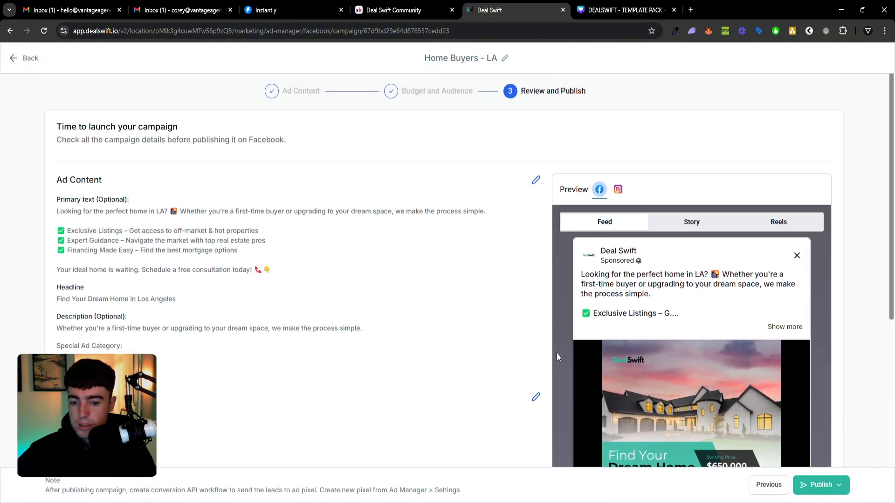
scroll(556, 357, "down", 1)
scroll(482, 314, "up", 1)
scroll(418, 263, "down", 1)
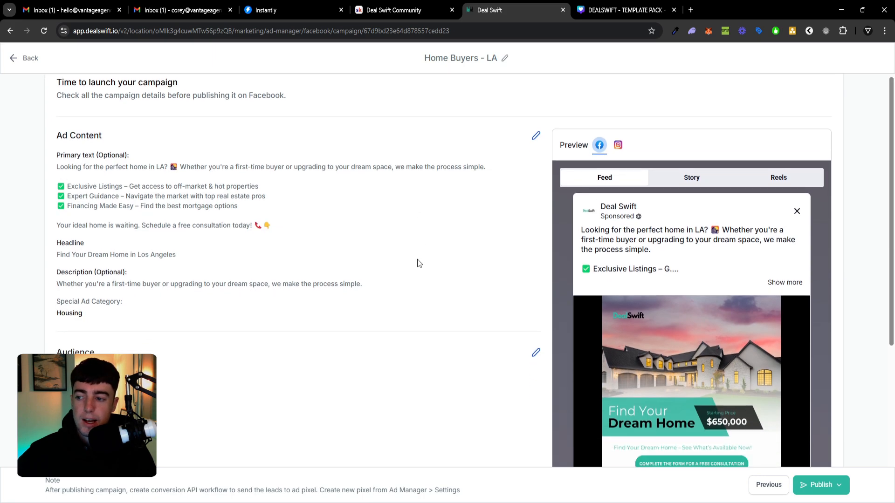
Review the campaign's audience settings, ad content and Facebook feed preview before publishing.
scroll(356, 262, "down", 5)
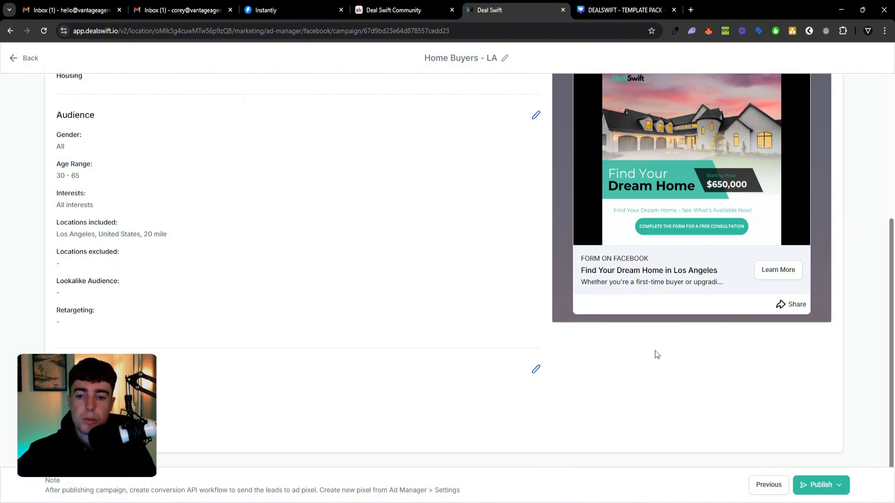
scroll(651, 356, "up", 5)
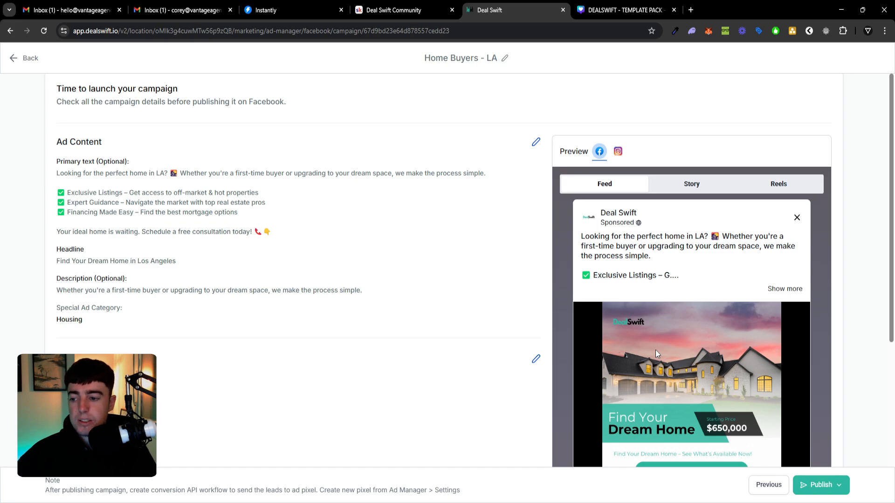
scroll(655, 350, "down", 5)
scroll(671, 311, "up", 6)
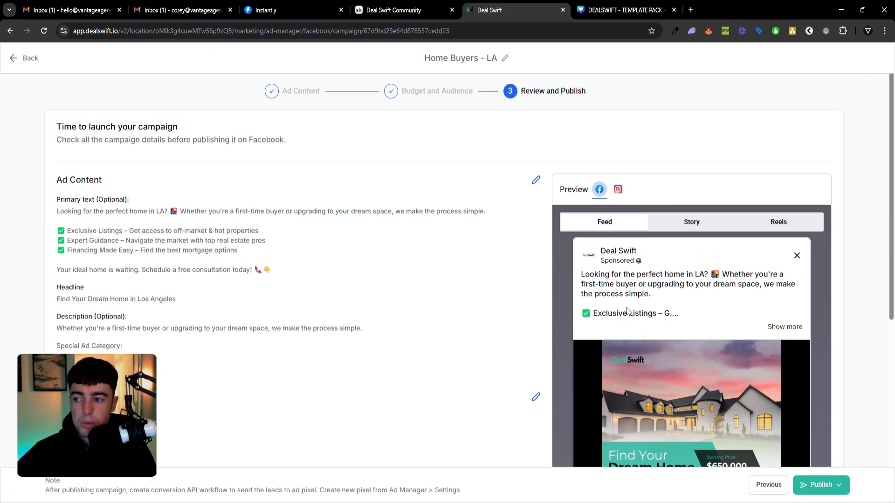
scroll(526, 274, "down", 5)
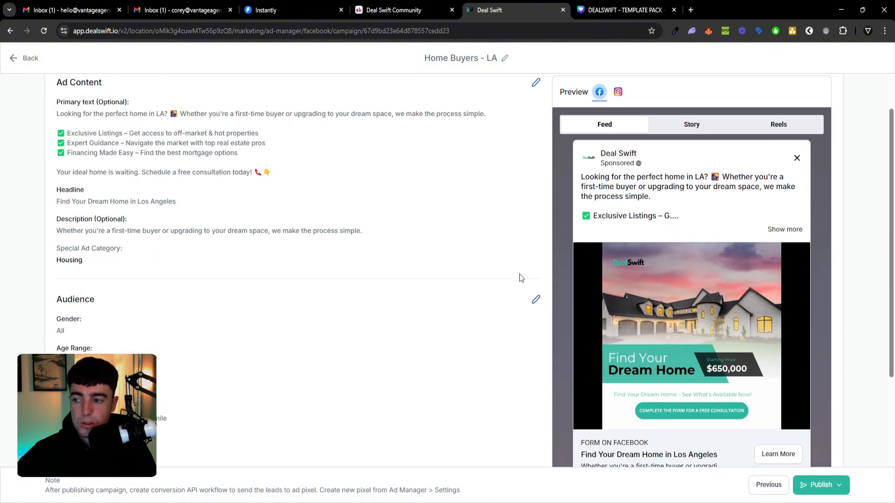
scroll(517, 279, "up", 5)
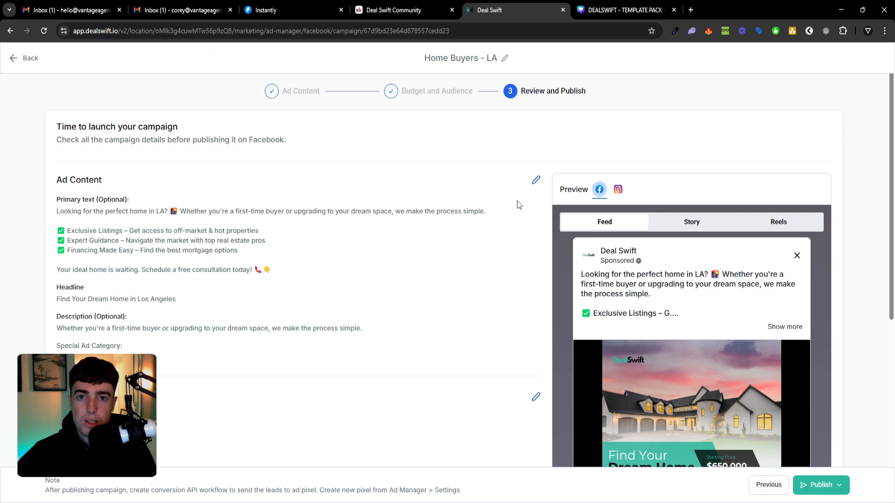
Switch to the Deal Swift Community on Skool, look over its posts and show the Classroom courses.
left_click(413, 9)
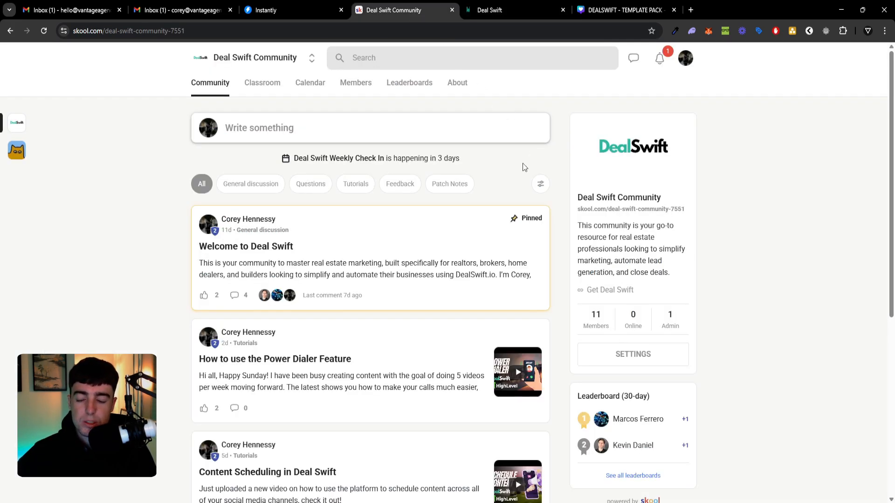
scroll(516, 172, "down", 1)
scroll(515, 172, "up", 1)
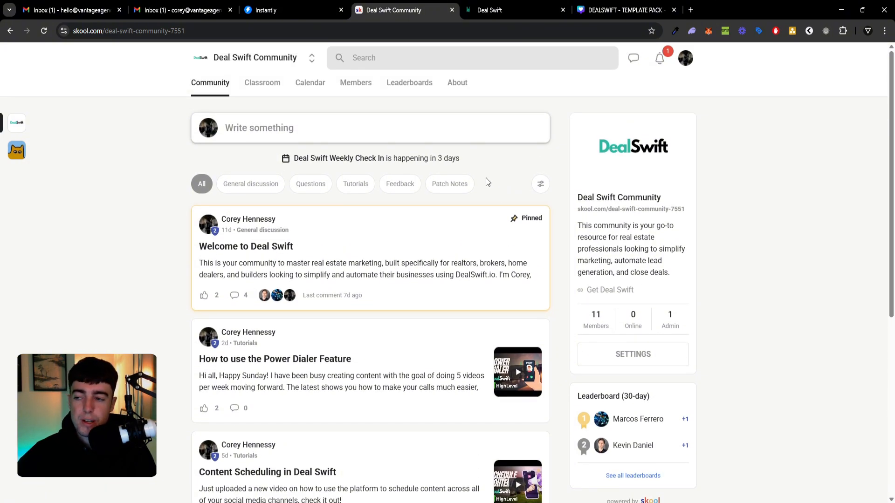
left_click(269, 93)
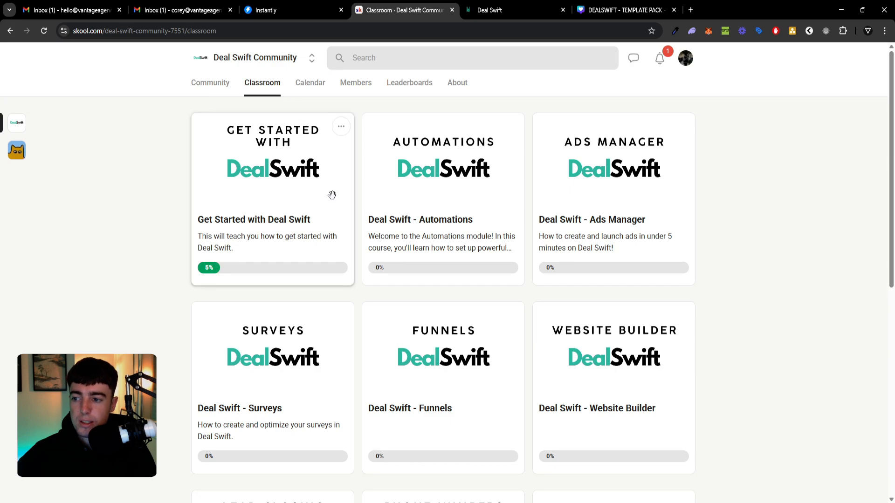